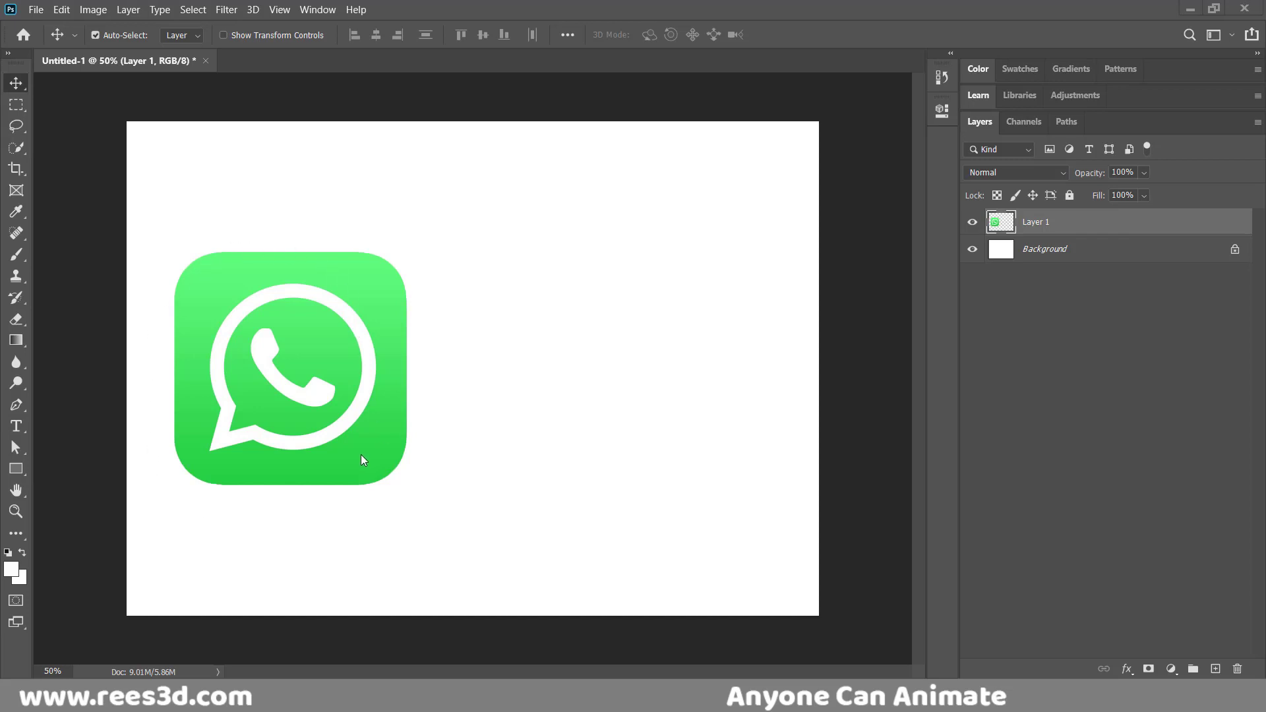
Switch to the Rounded Rectangle tool for drawing shapes.
click(15, 470)
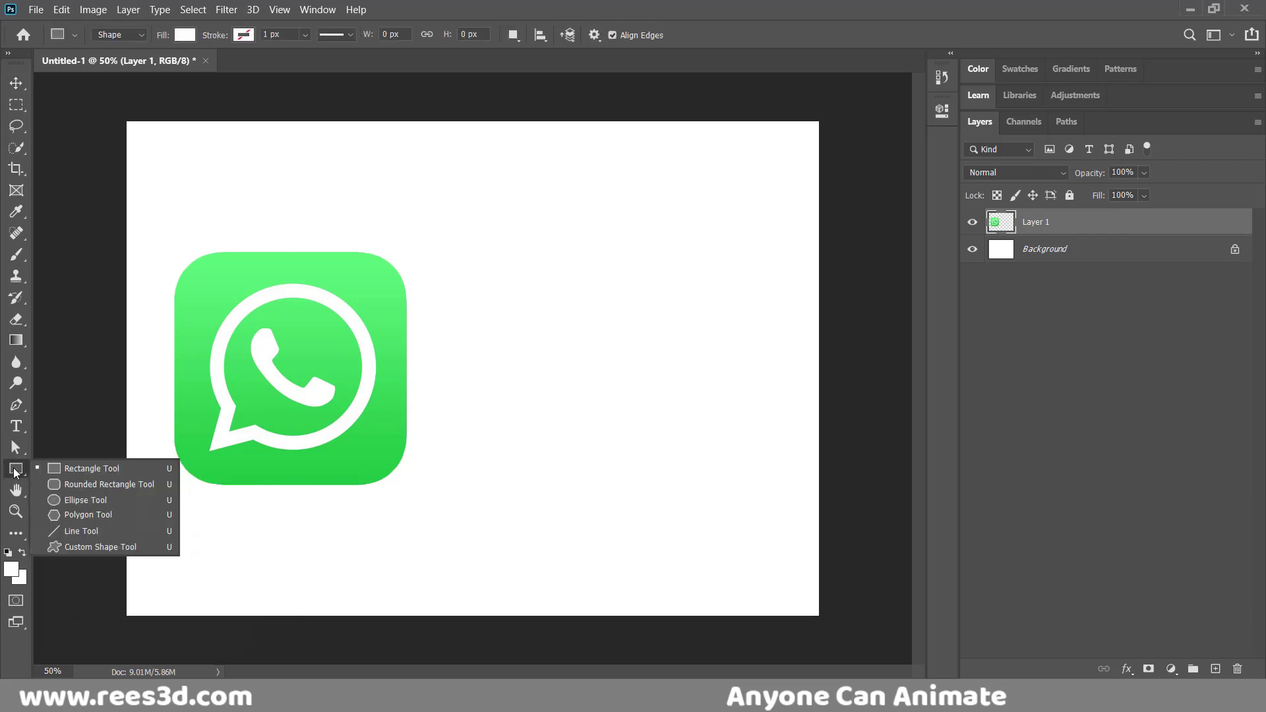
click(109, 485)
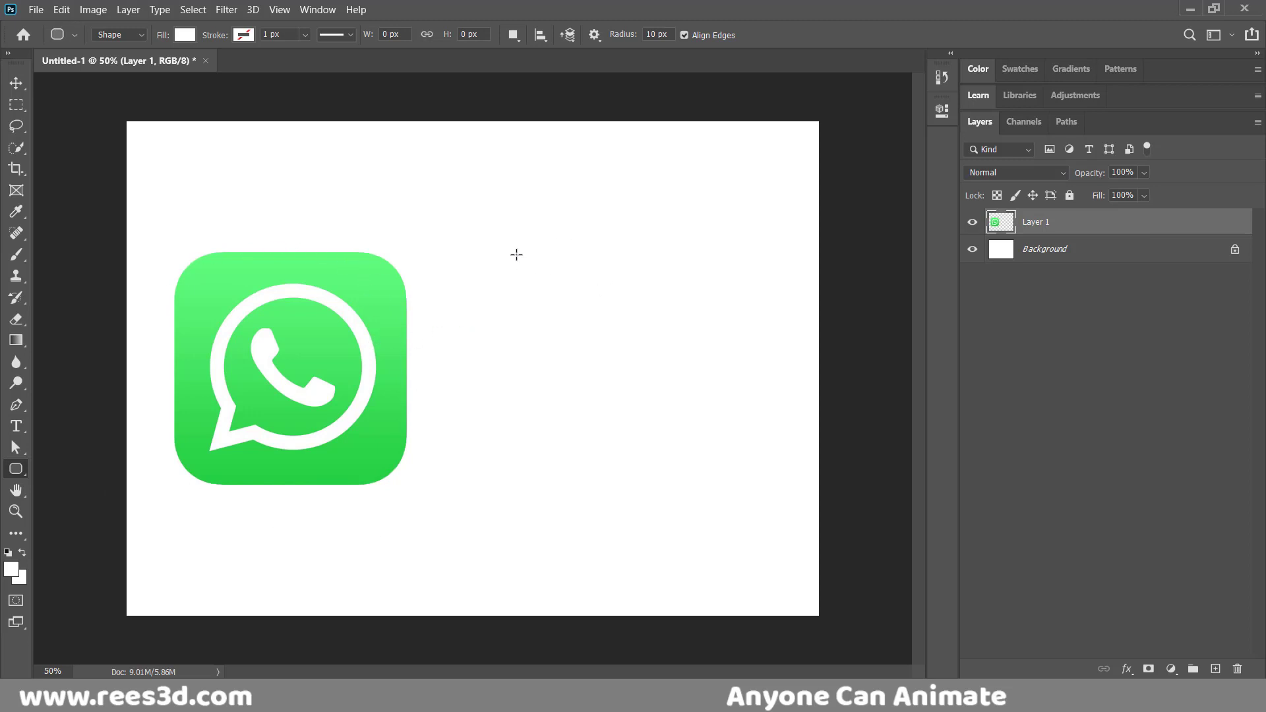
drag(515, 255, 699, 401)
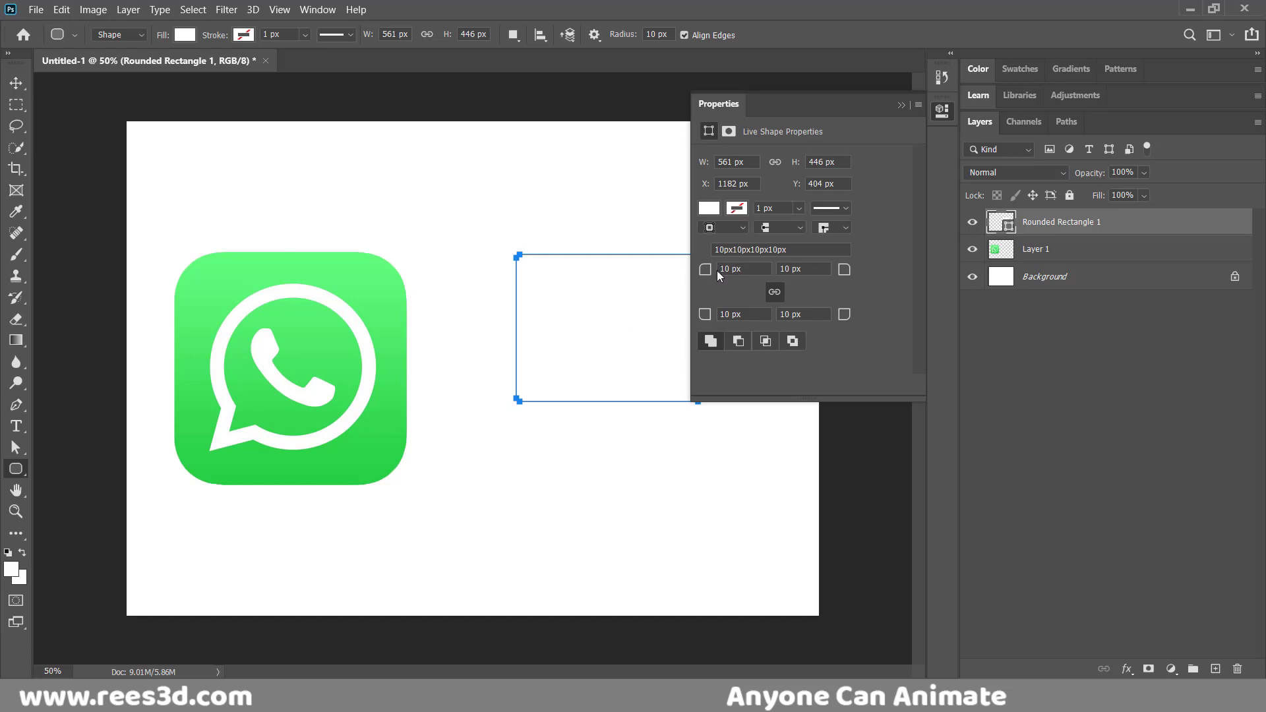
click(941, 112)
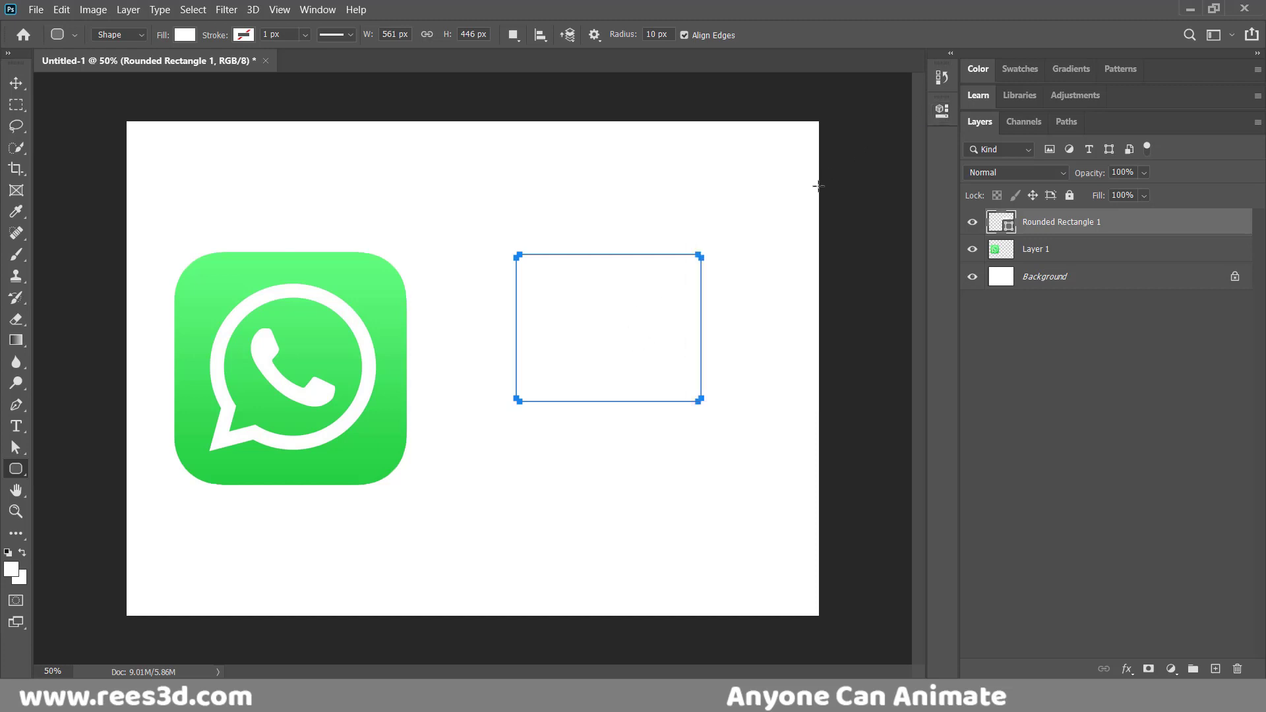
key(Delete)
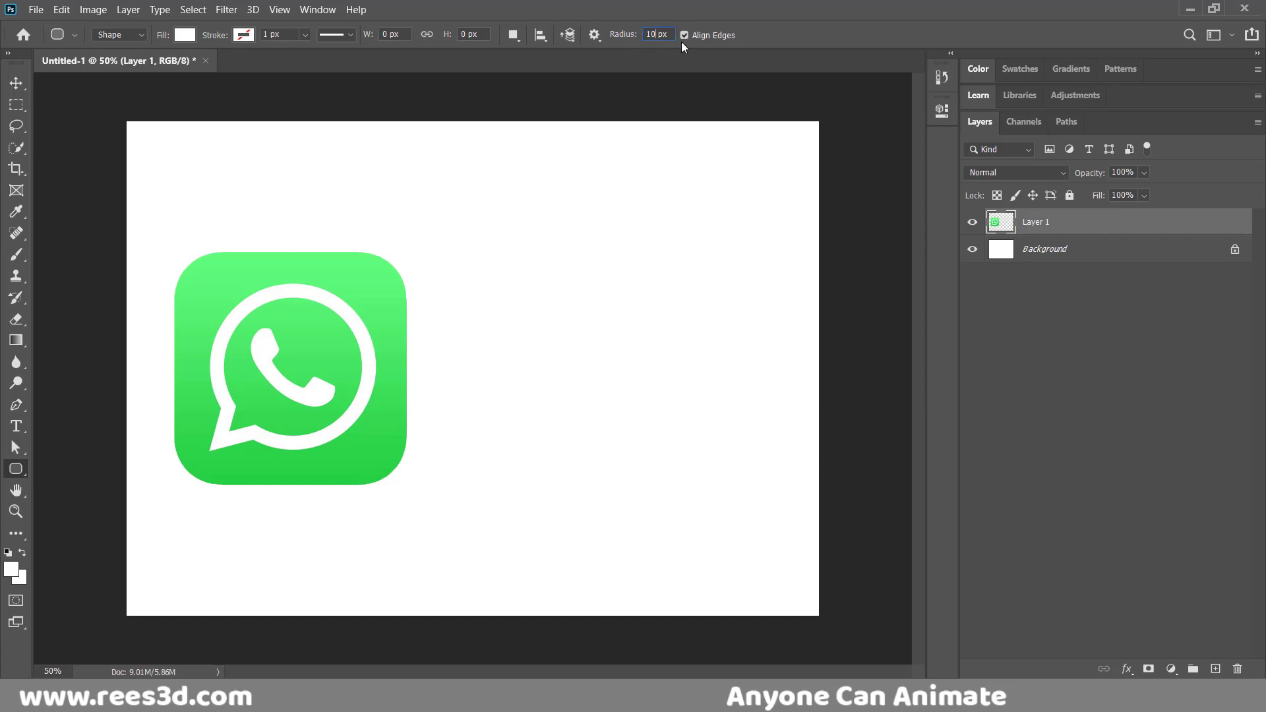
Draw a rounded rectangle about 680 by 659 px beside the WhatsApp icon with a 100 px radius, then set all corners to 150 px.
key(Return)
drag(511, 262, 736, 480)
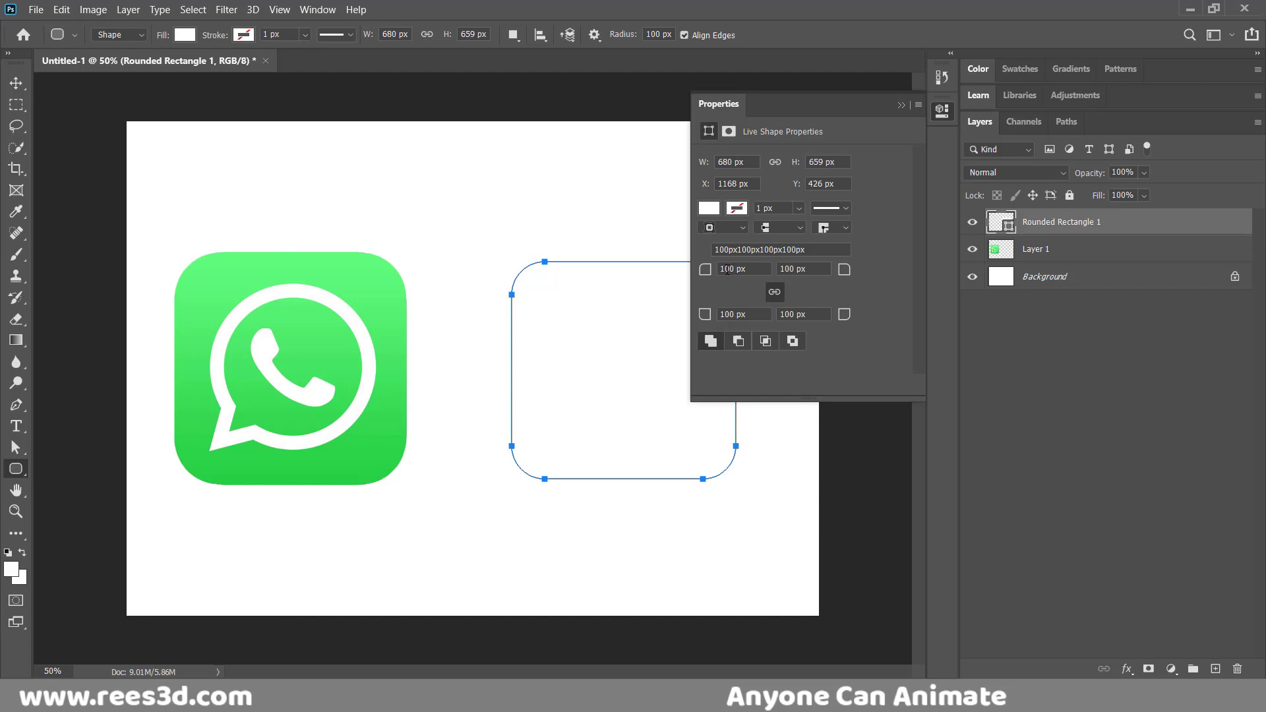
drag(728, 269, 732, 269)
text(5)
key(Return)
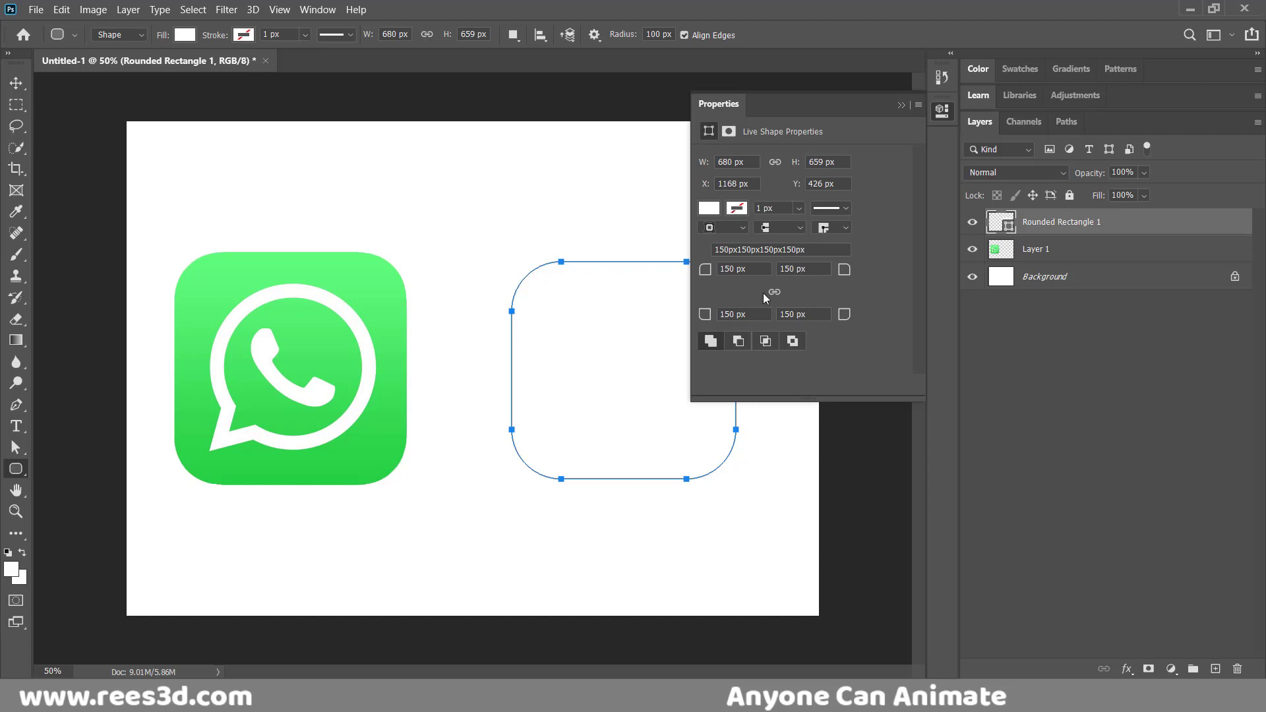
click(941, 111)
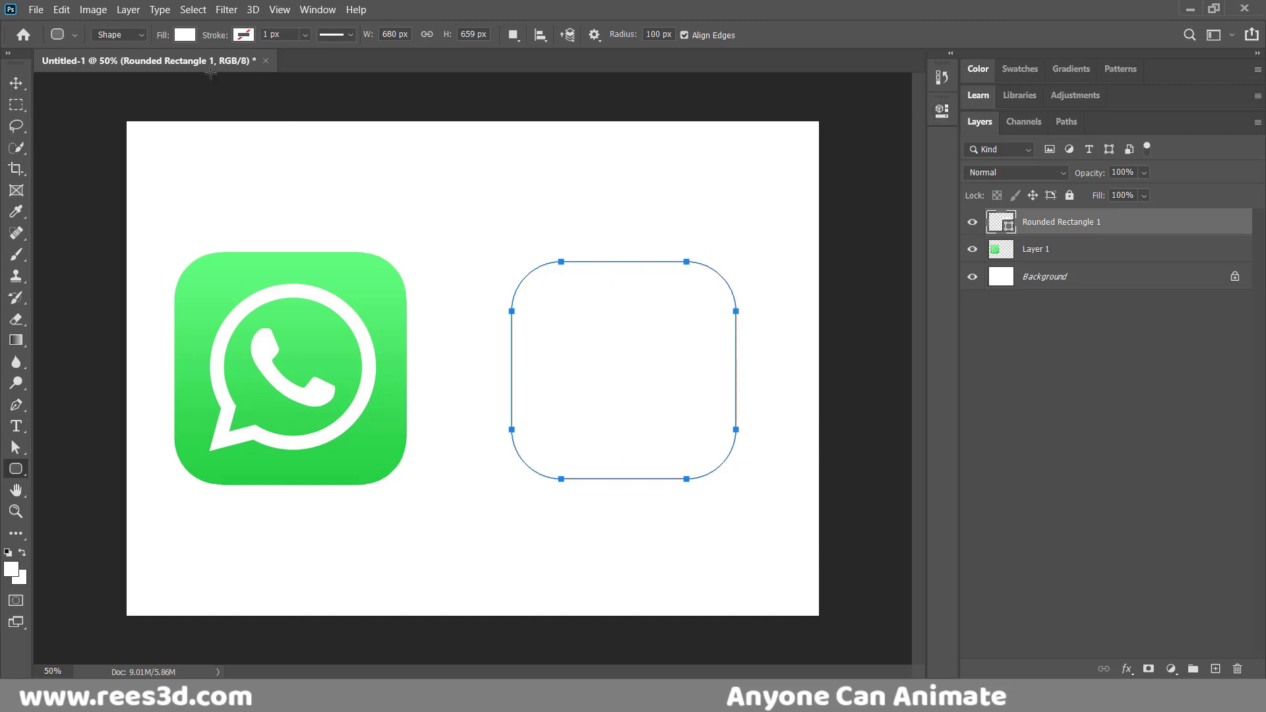
Fill the rounded rectangle with the pure green swatch from the RGB colour group.
click(185, 36)
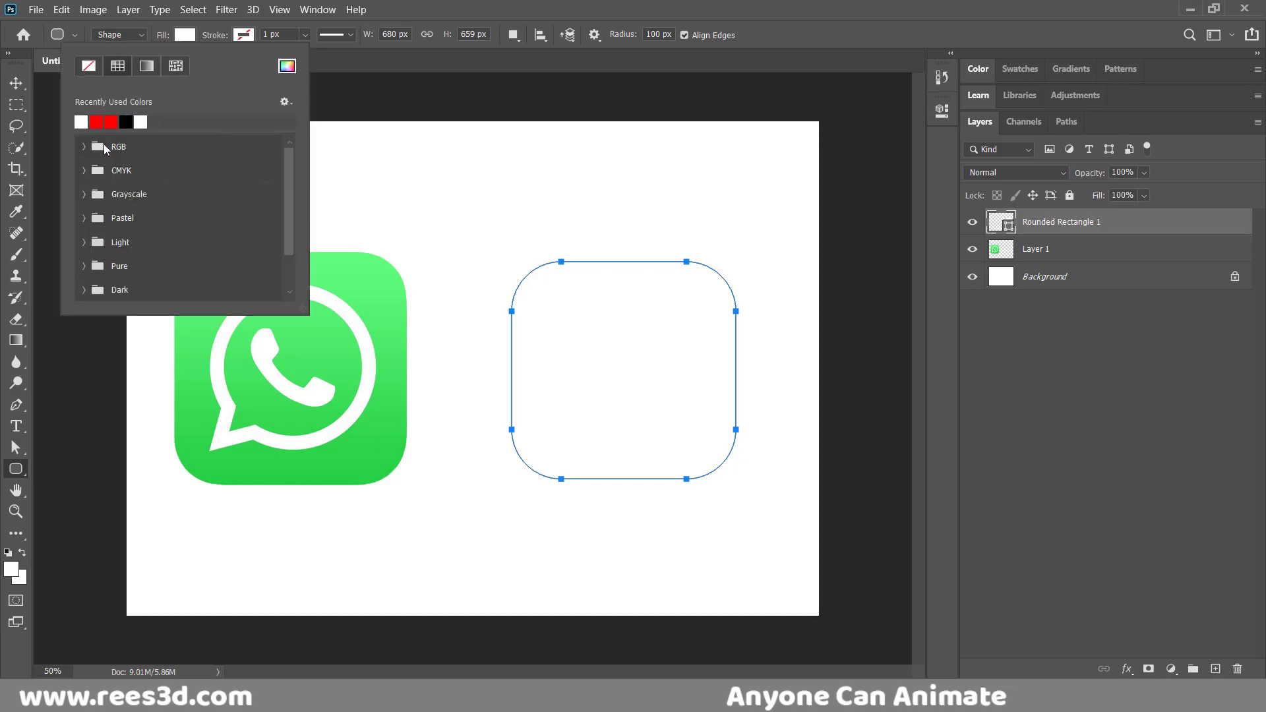
click(84, 147)
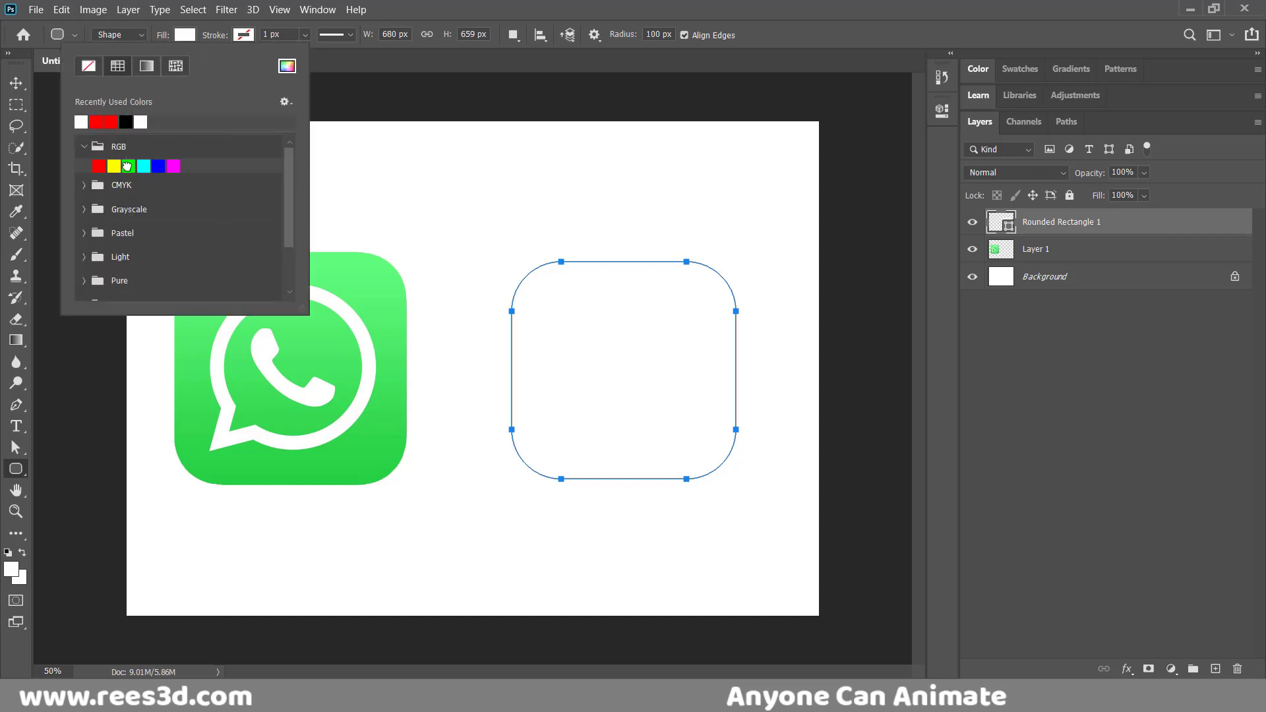
click(129, 165)
click(509, 10)
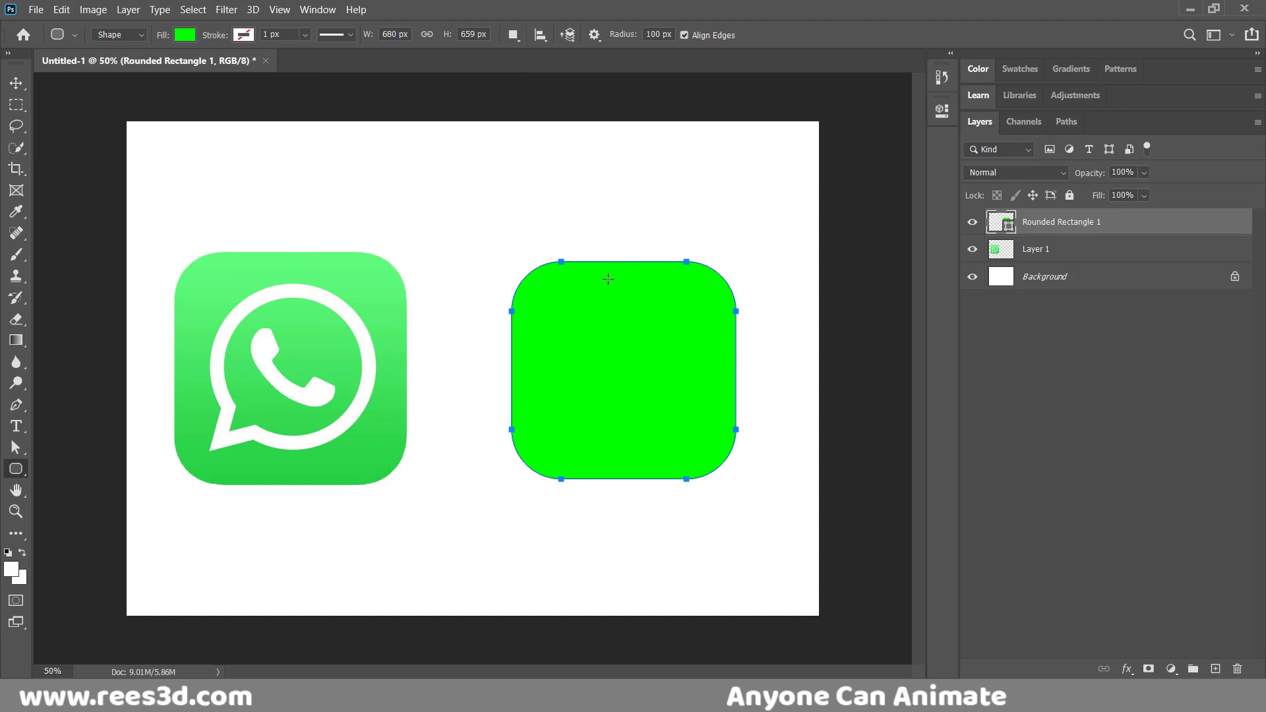
Scale the green rounded rectangle up proportionally to about 107% to match the WhatsApp icon's size.
key(ctrl+t)
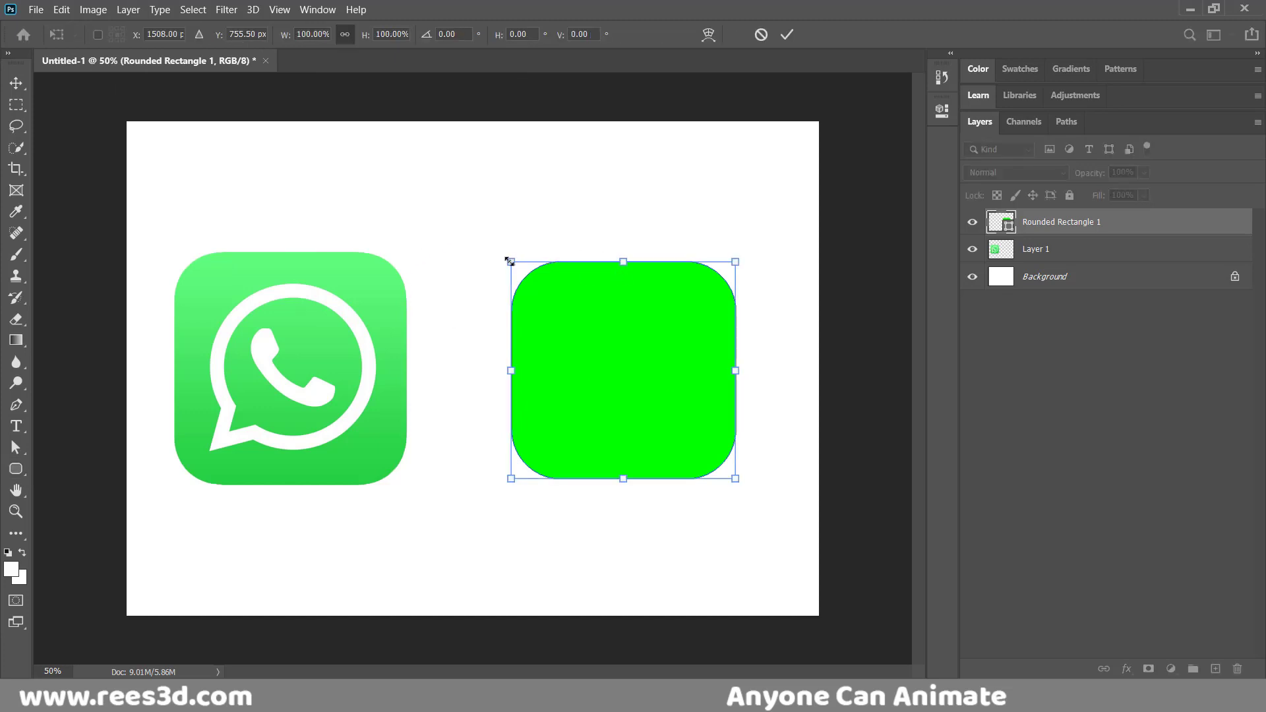
drag(511, 261, 496, 249)
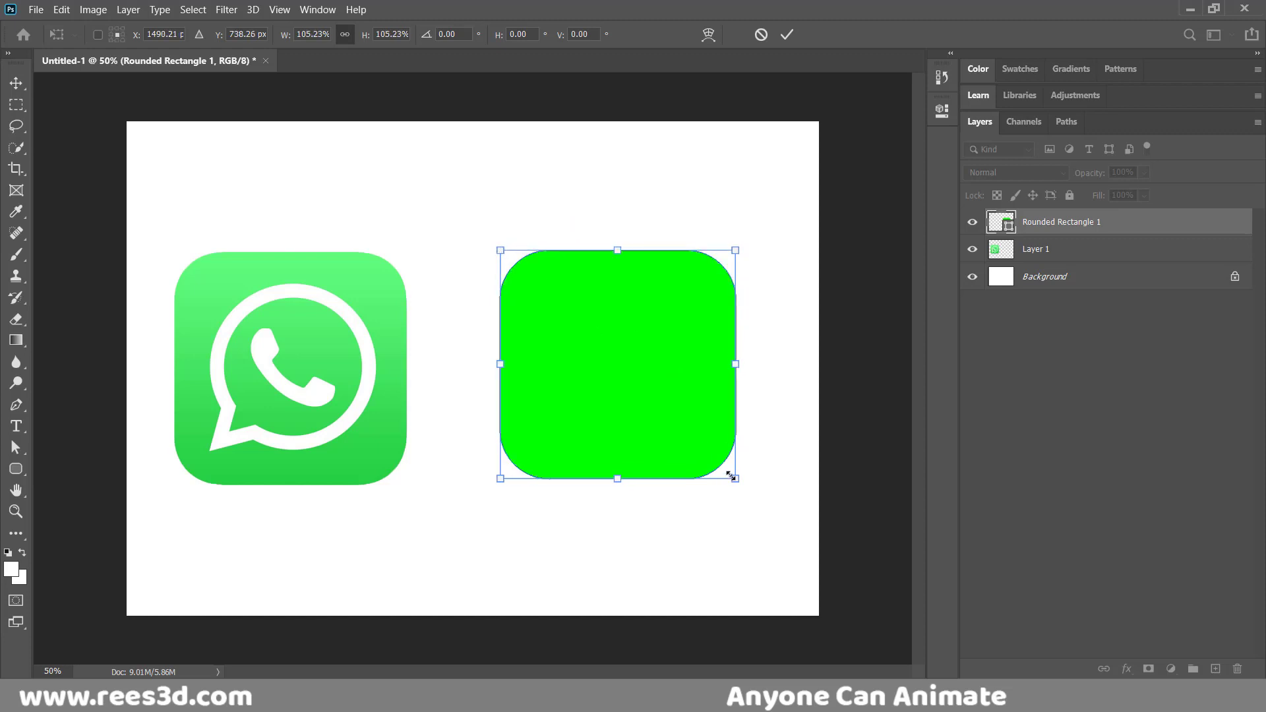
drag(734, 478, 739, 482)
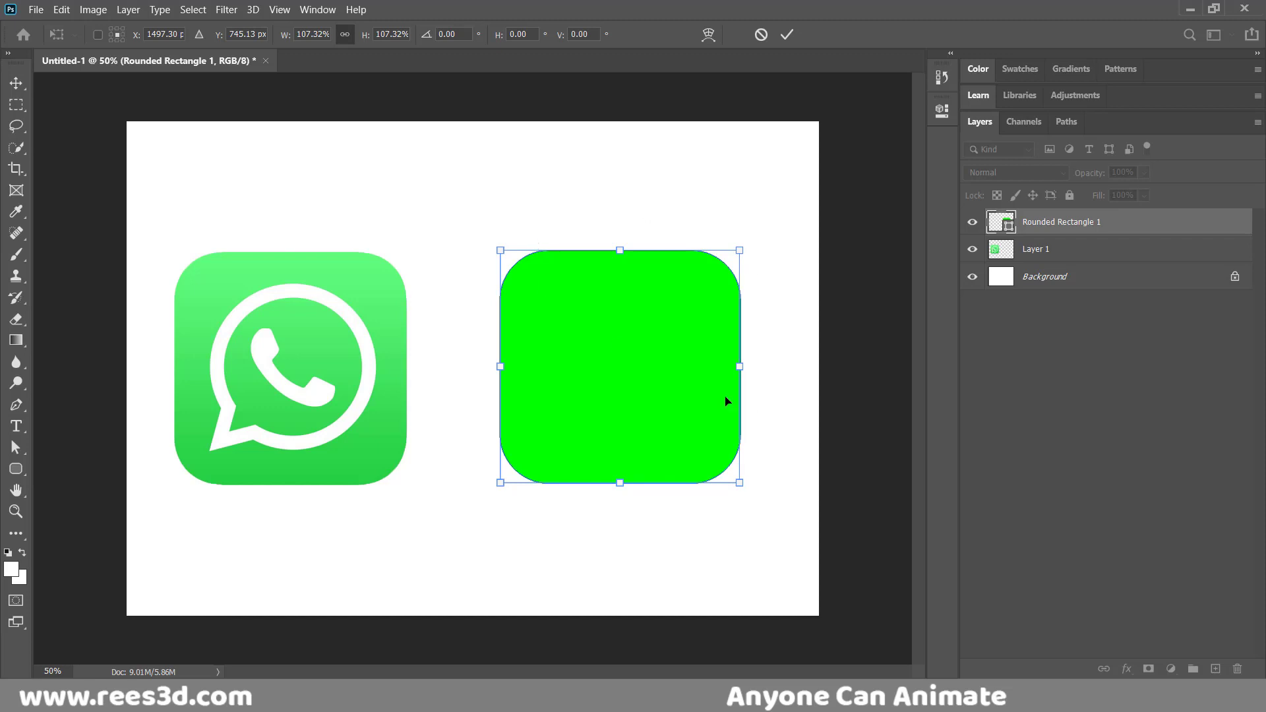
click(786, 36)
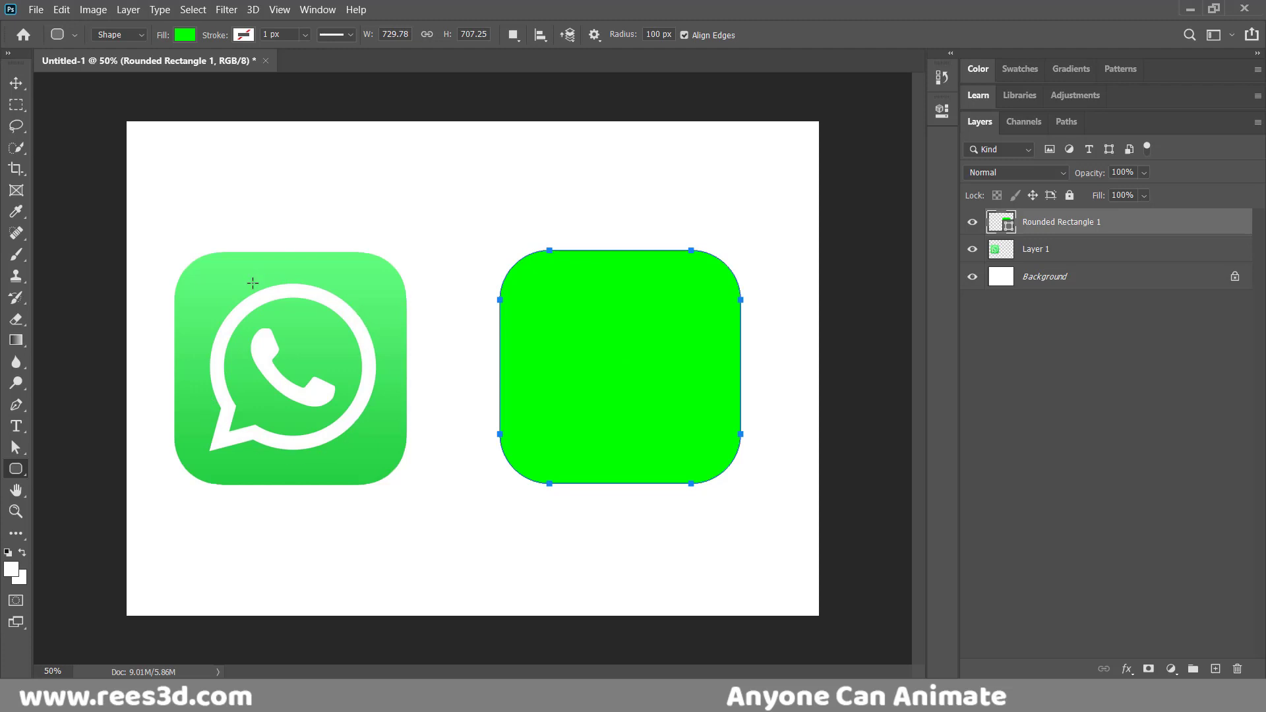
With no layer selected, draw a white circle about 522 px in diameter over the green rounded rectangle.
click(1066, 321)
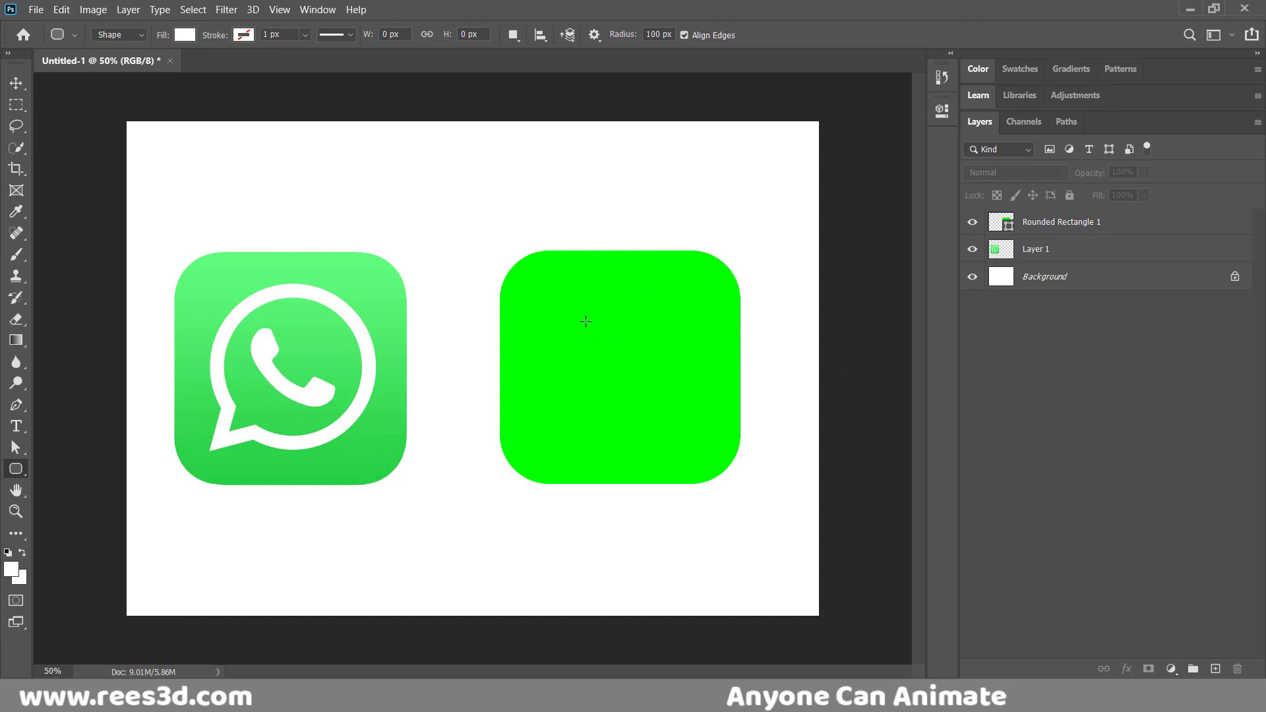
right_click(18, 469)
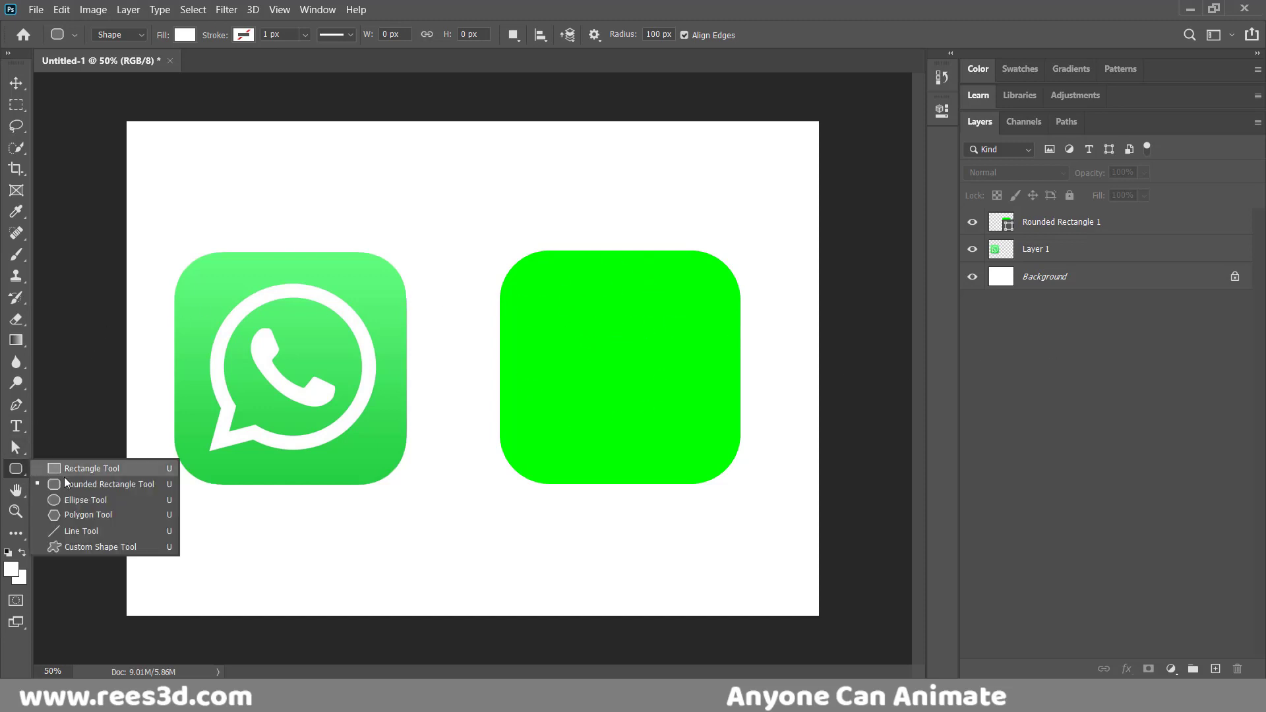
click(72, 503)
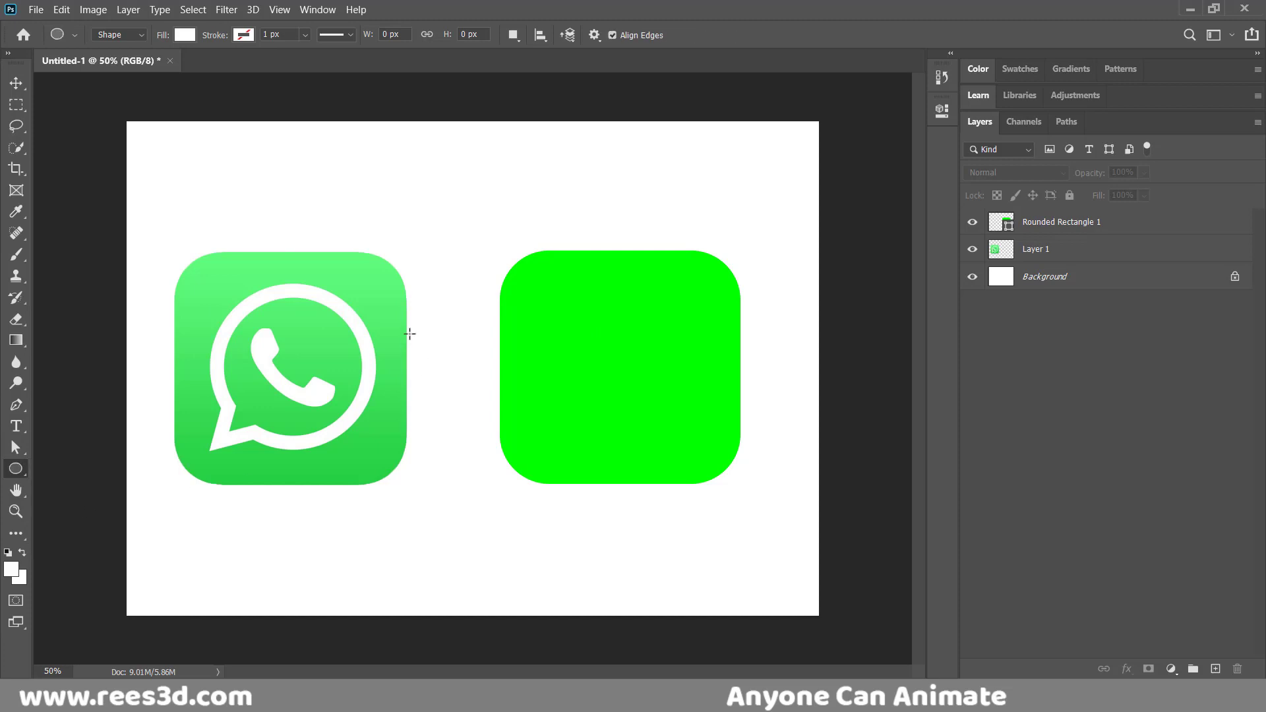
drag(558, 292, 730, 468)
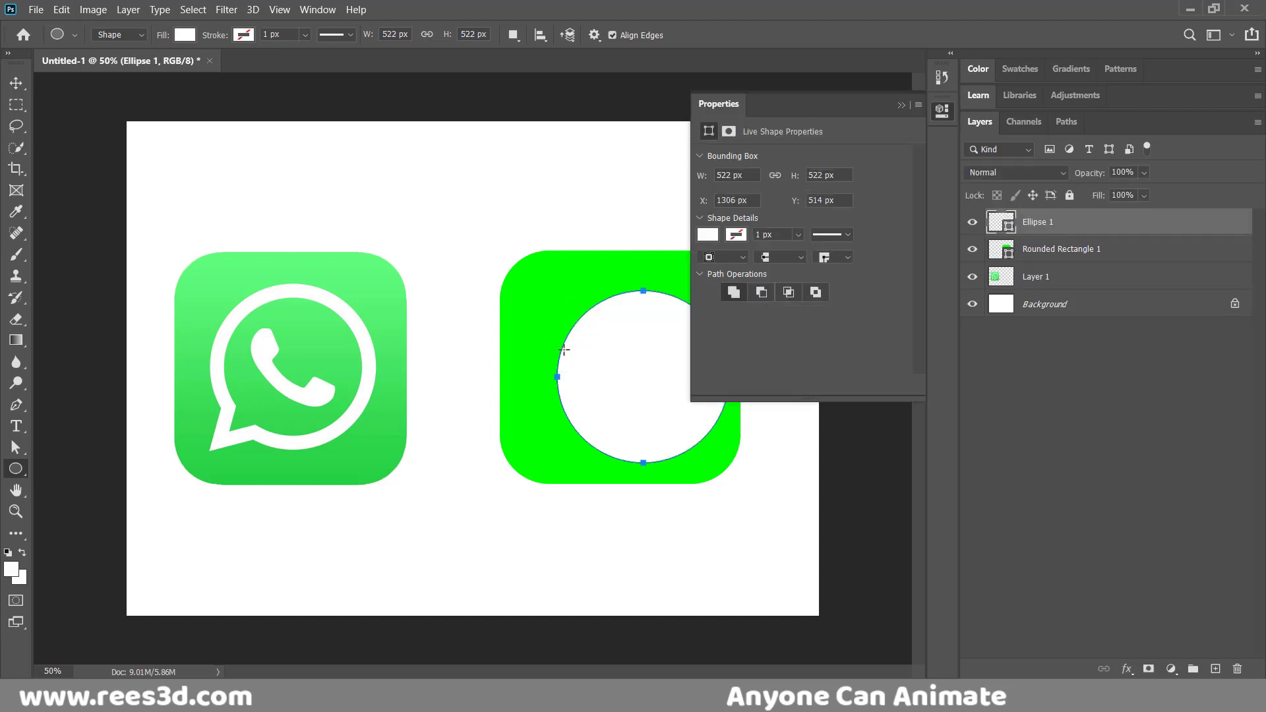
click(942, 110)
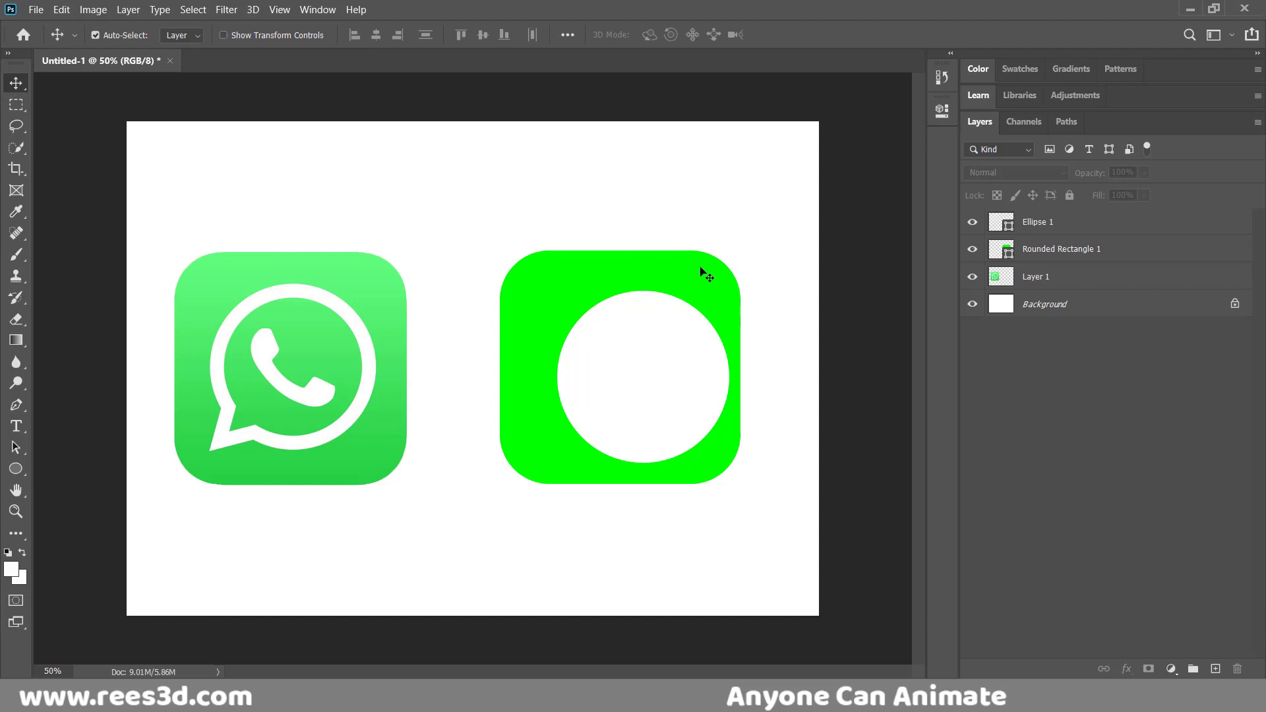
Align the white circle and the green rounded rectangle to each other by their horizontal and vertical centers.
click(1114, 228)
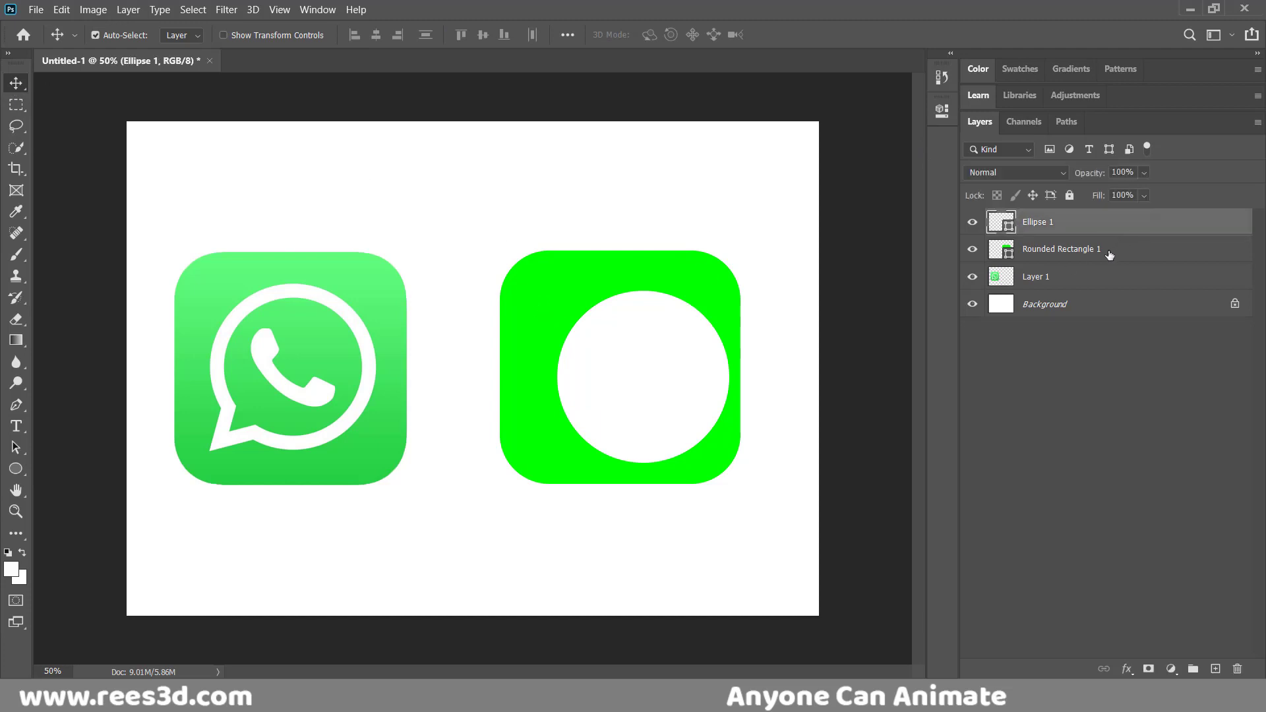
shift+click(1110, 255)
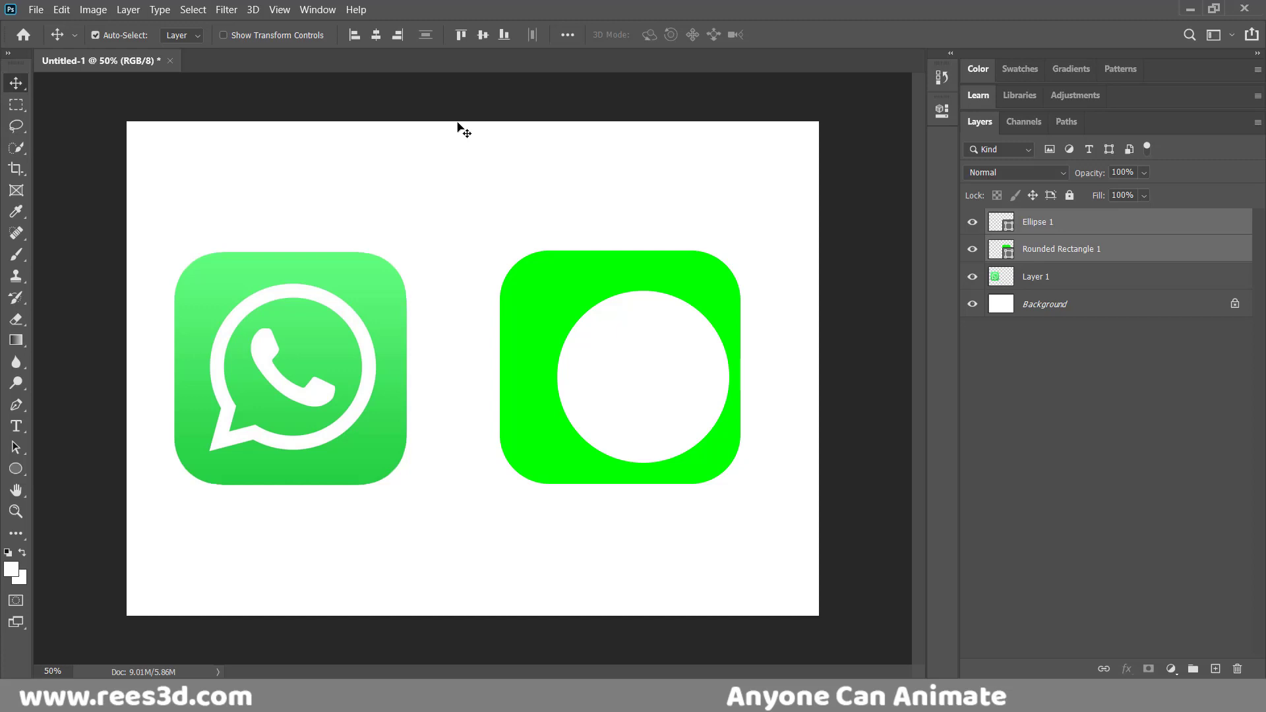
click(376, 36)
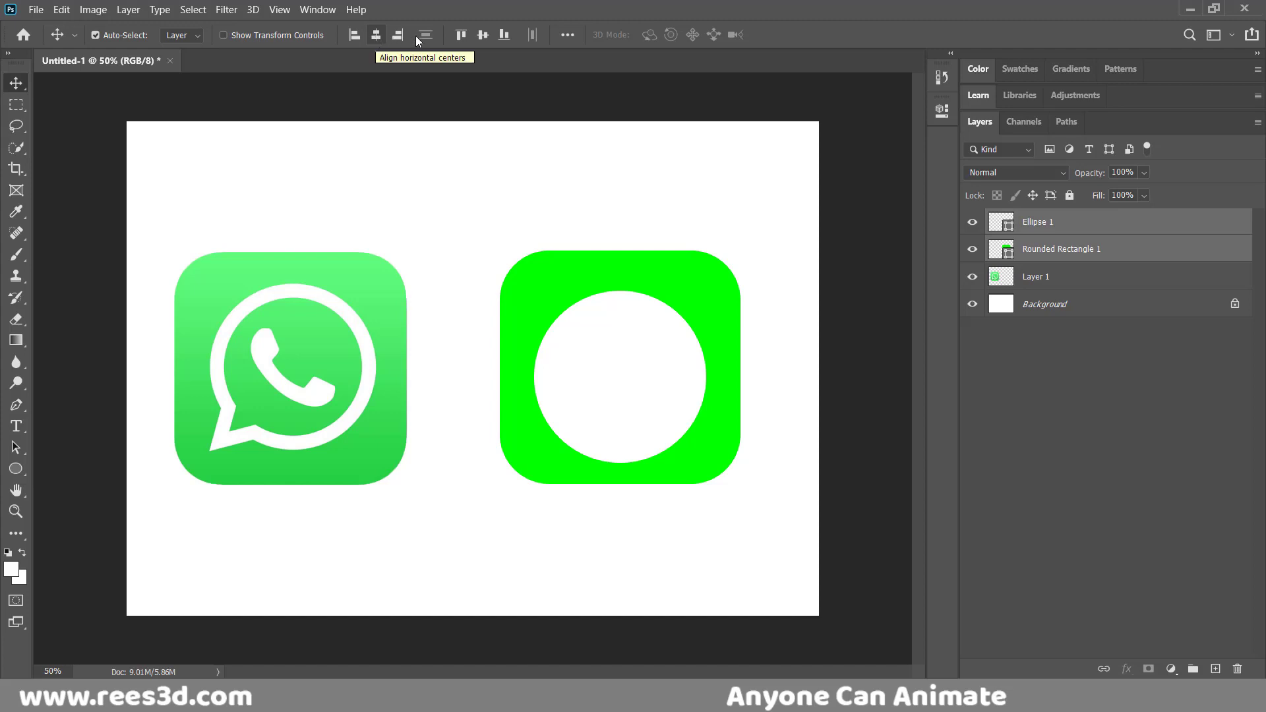
click(483, 36)
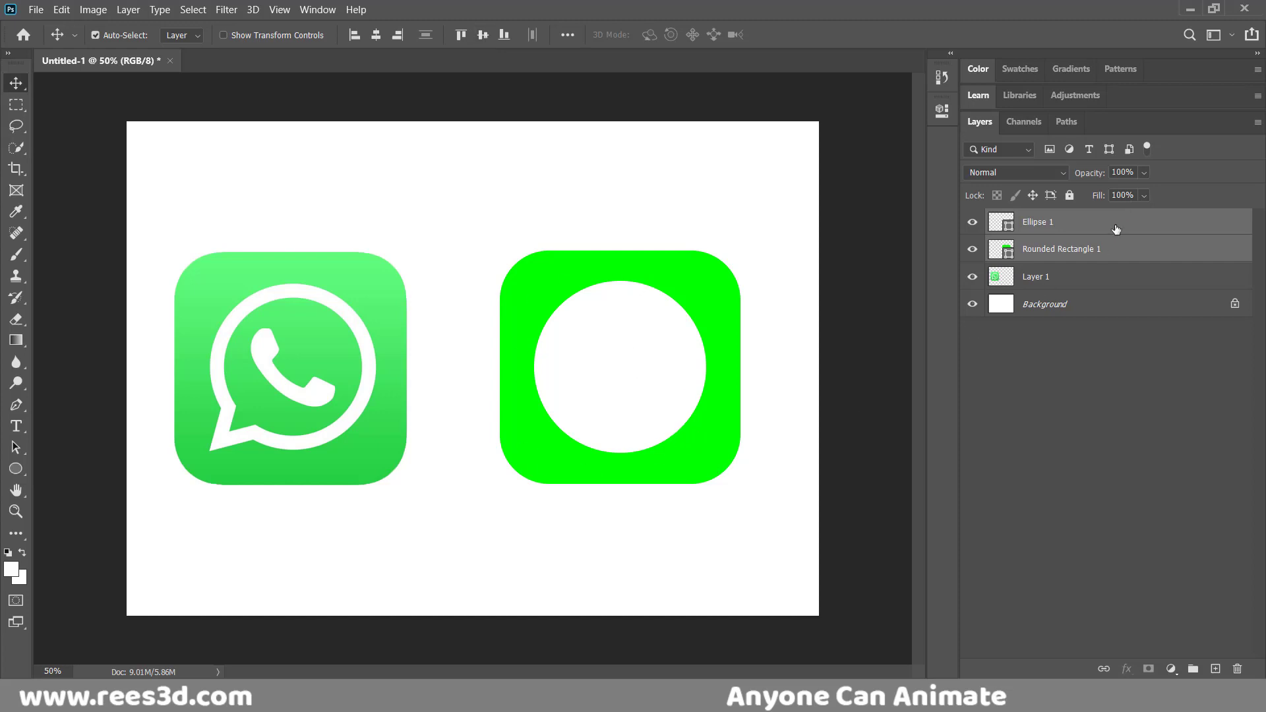
Duplicate the white circle and scale the copy down about its center to about 85%.
click(1036, 226)
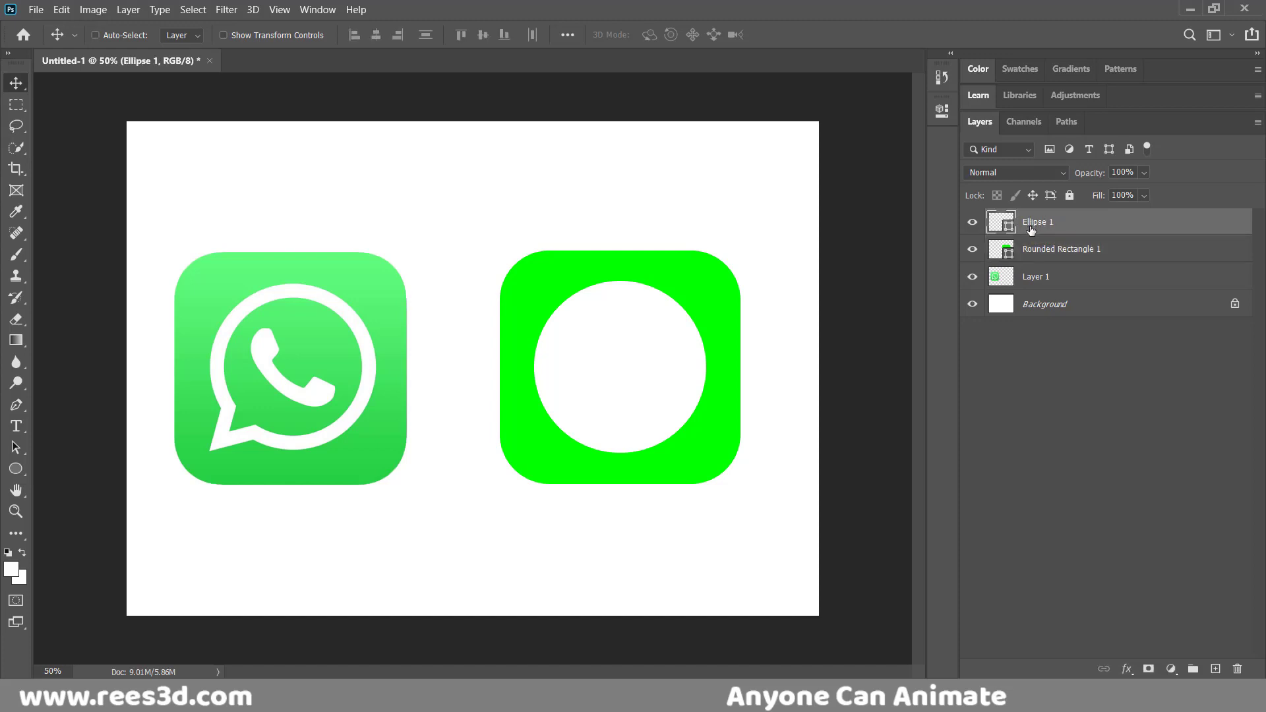
key(ctrl+j)
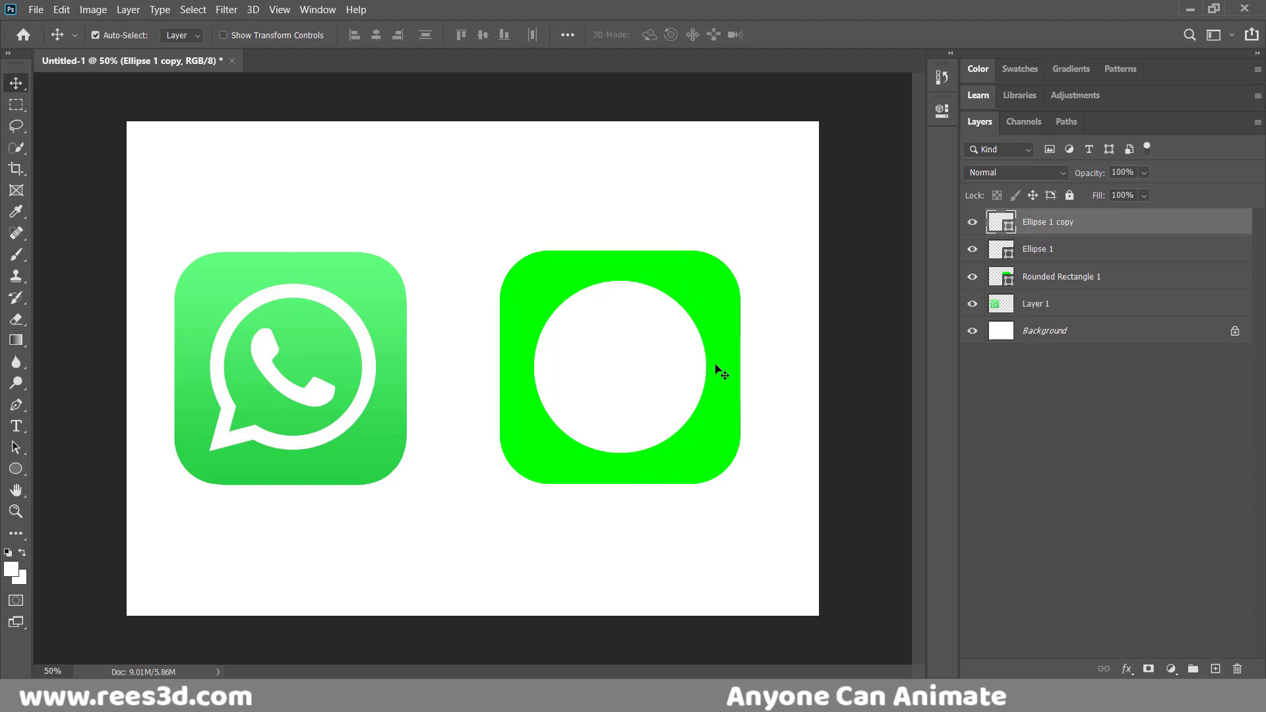
key(ctrl+t)
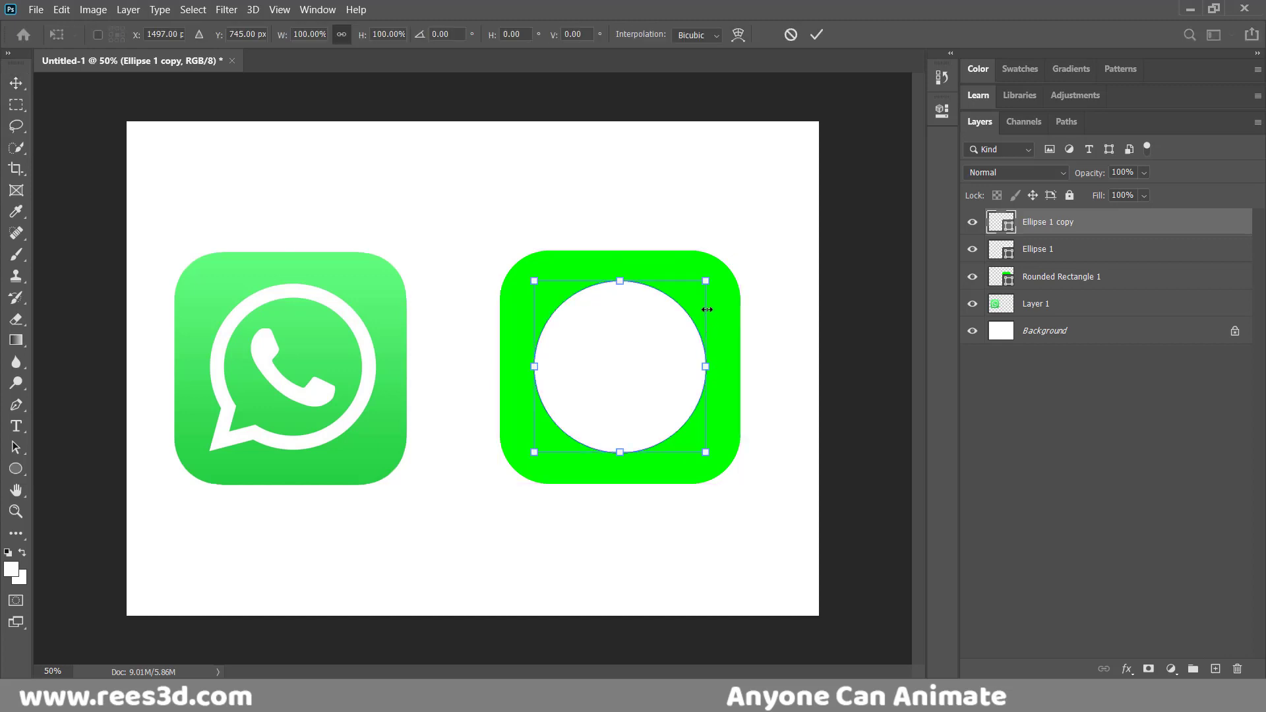
drag(707, 281, 697, 295)
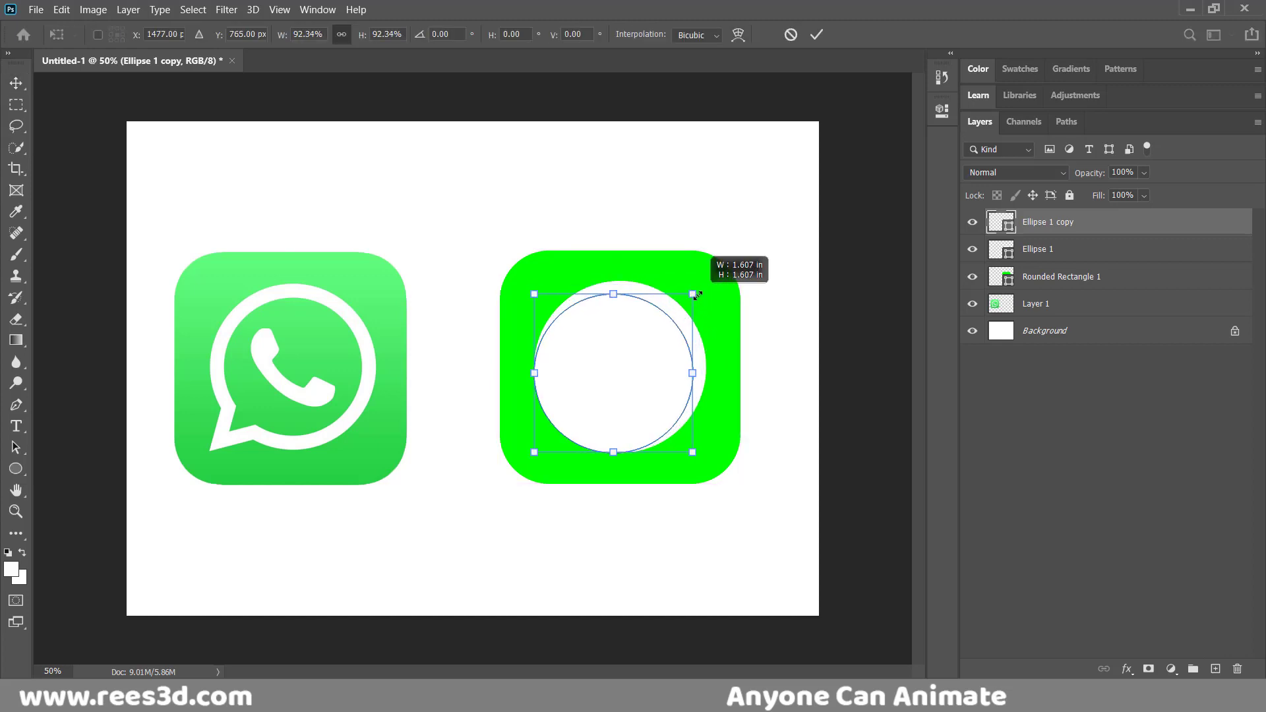
key(alt)
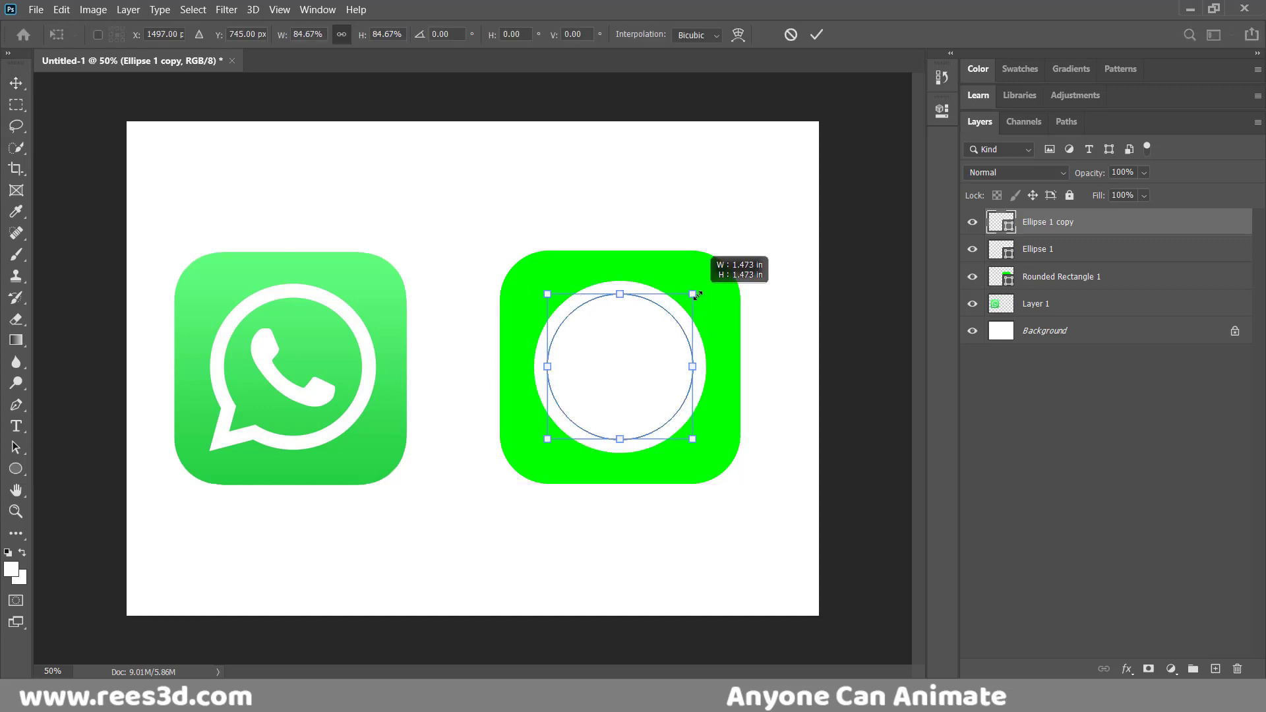
drag(698, 296, 700, 292)
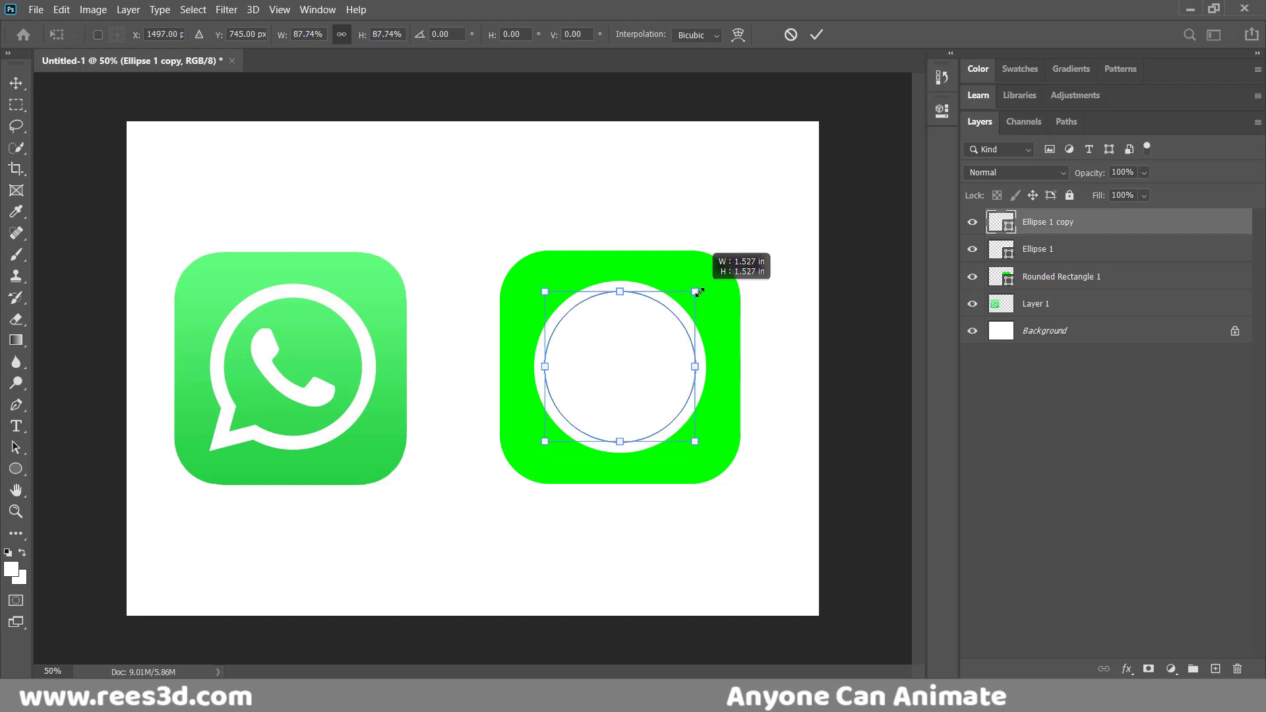
drag(699, 291, 696, 294)
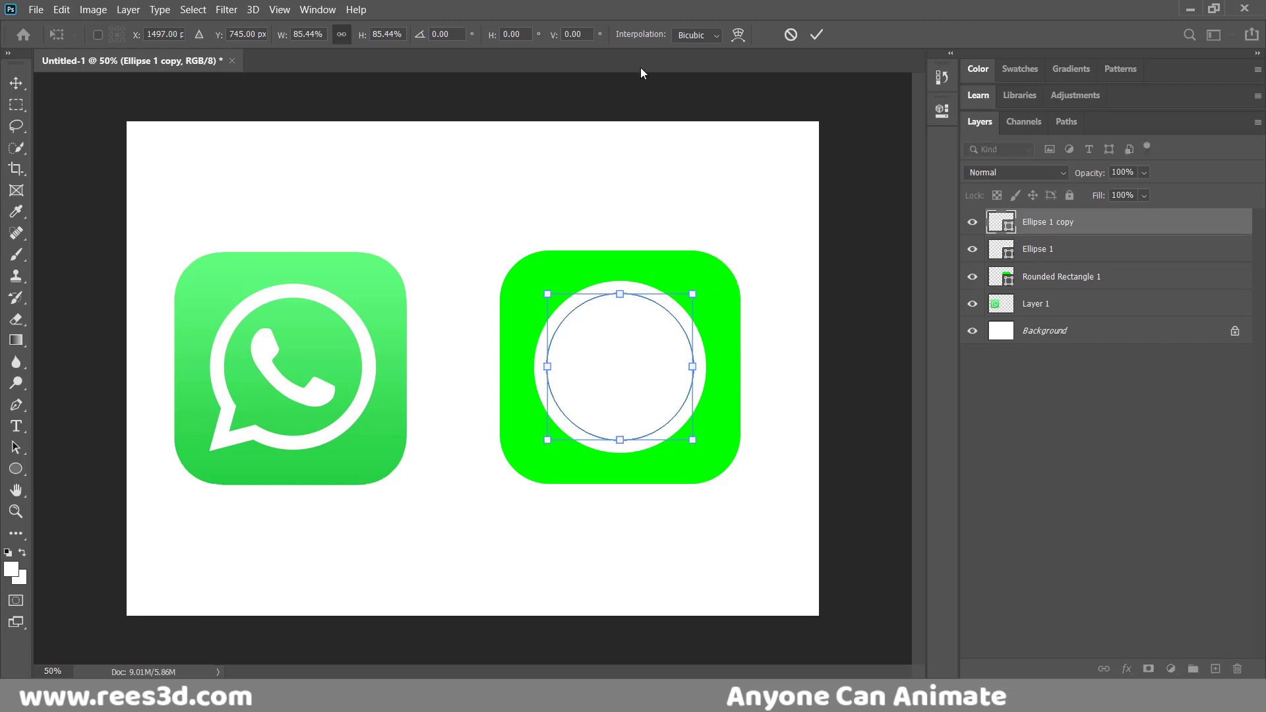
key(Return)
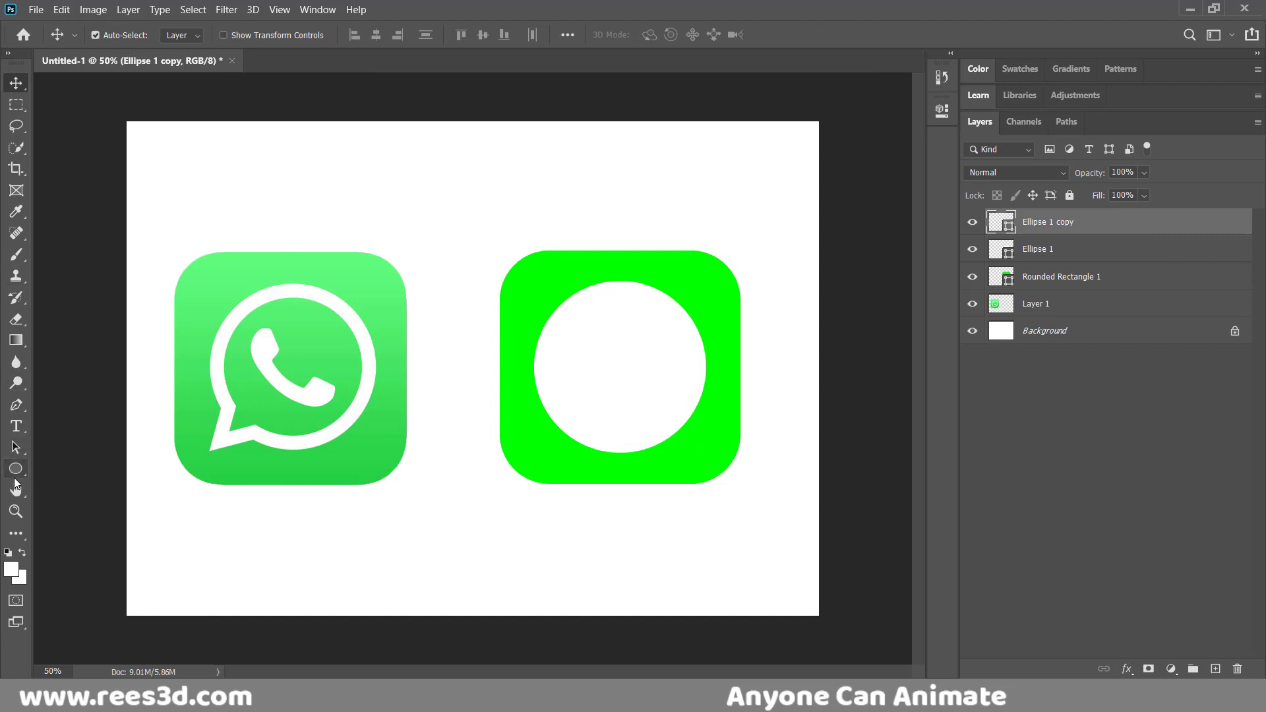
Recolor the smaller circle copy to the rounded rectangle's green, 00ff00, so the white circle reads as a ring.
double_click(1004, 223)
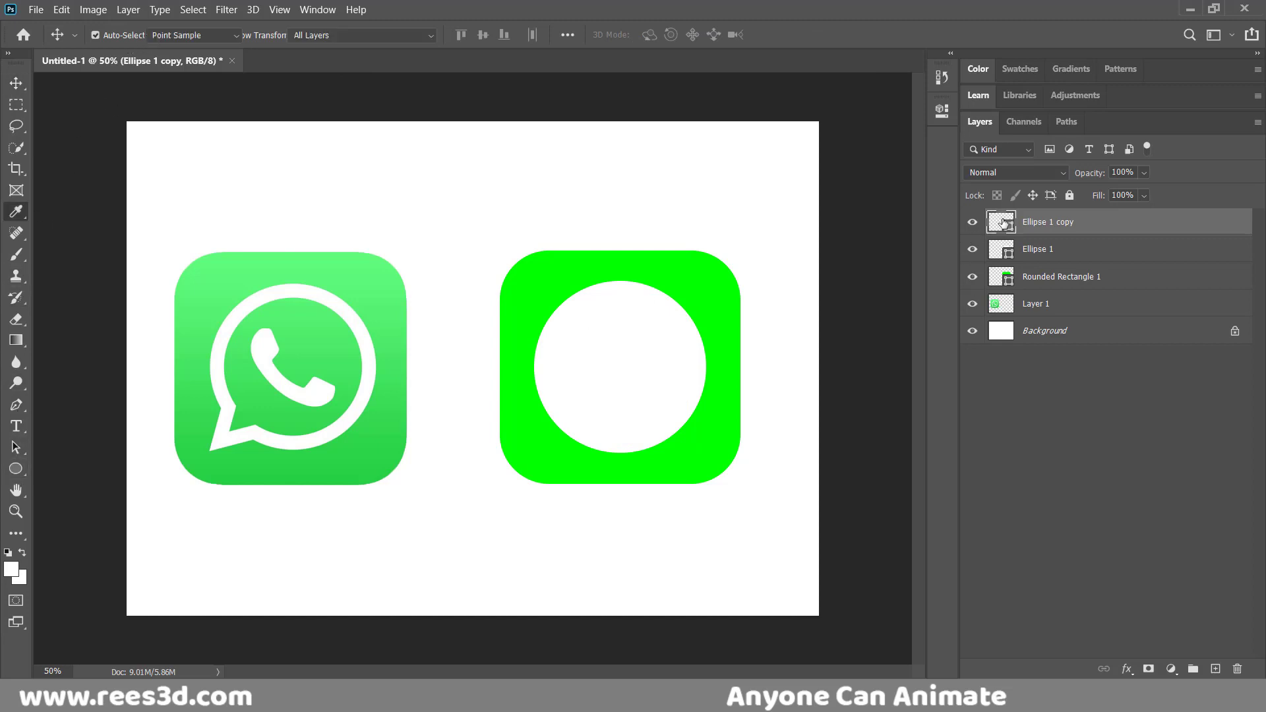
drag(729, 114, 1023, 118)
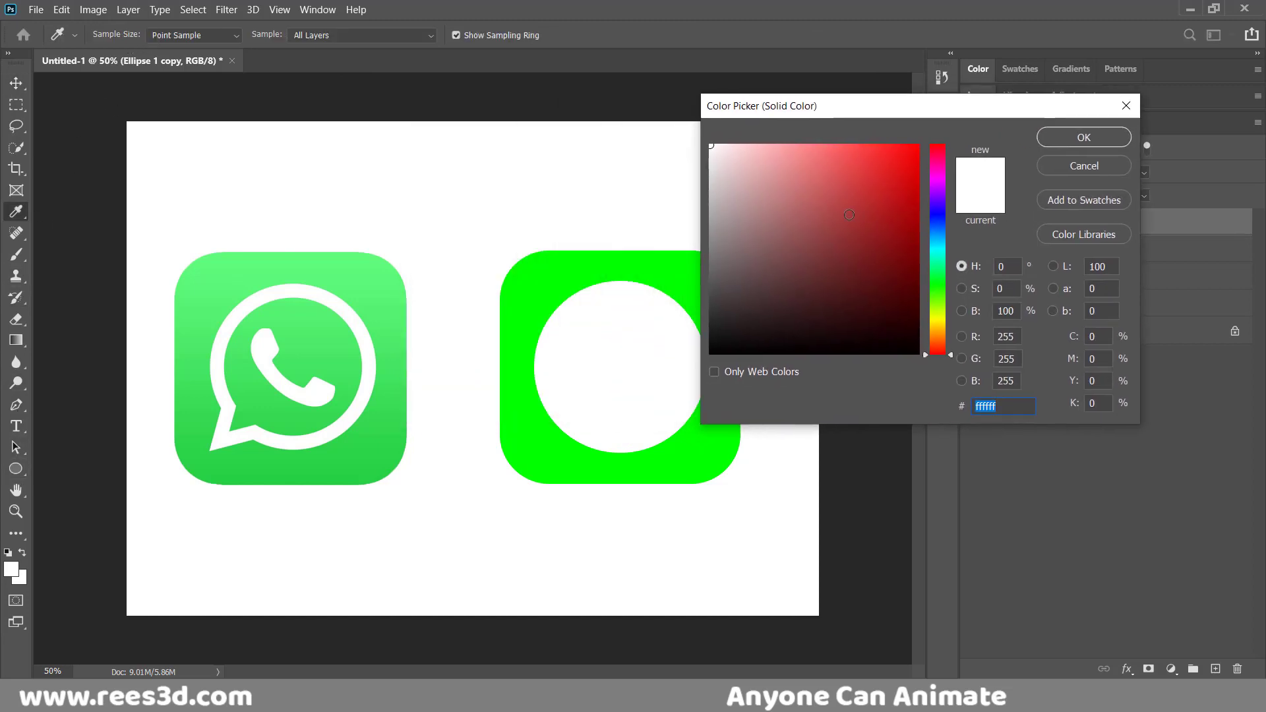
drag(870, 172, 858, 180)
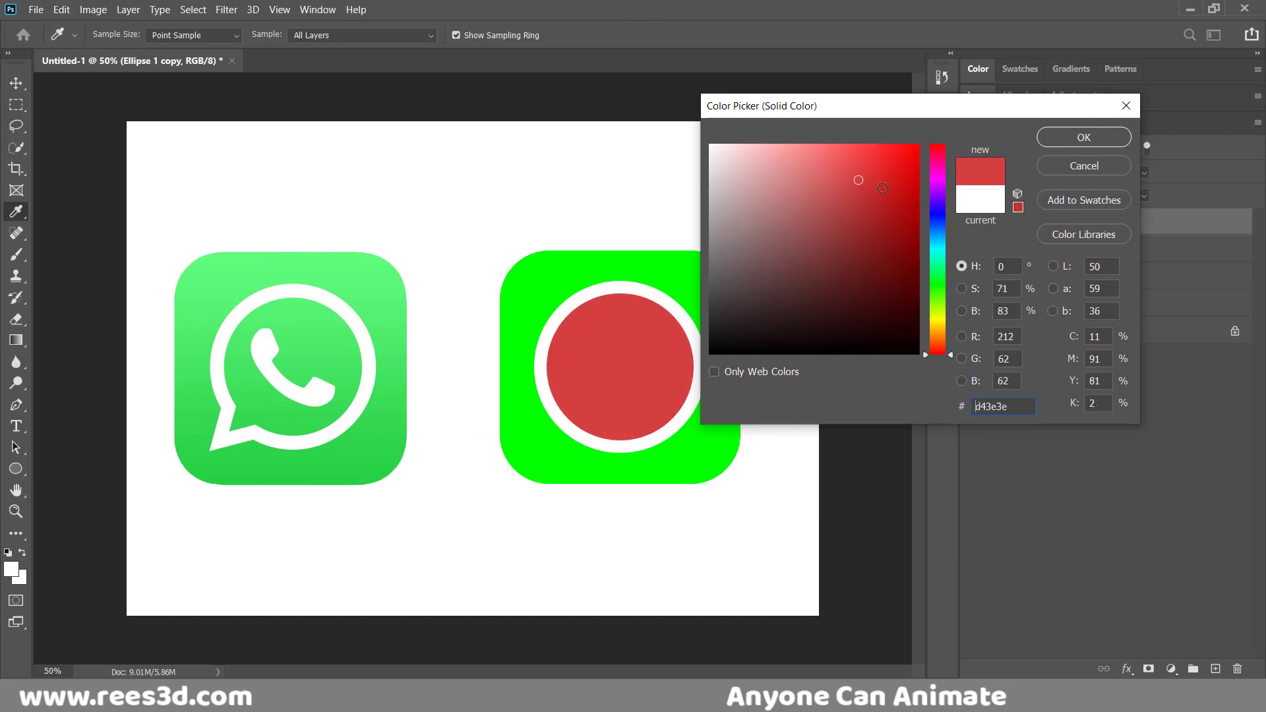
drag(939, 309, 936, 288)
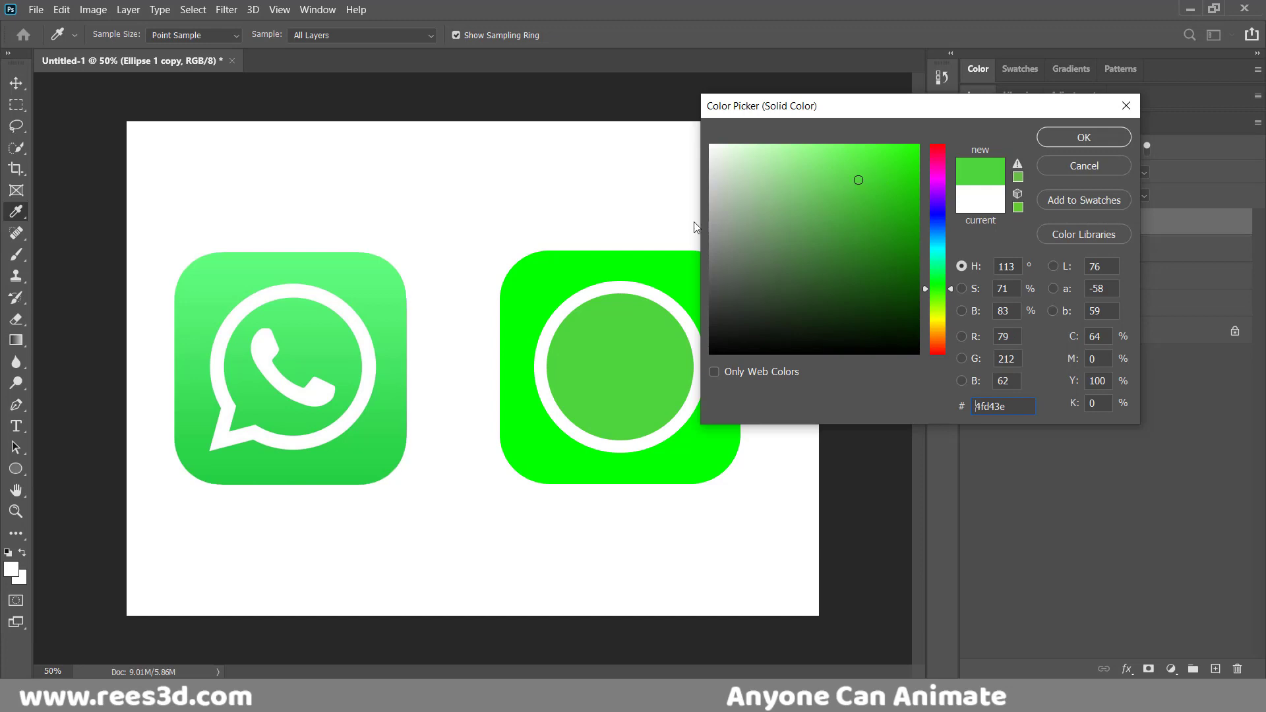
click(539, 276)
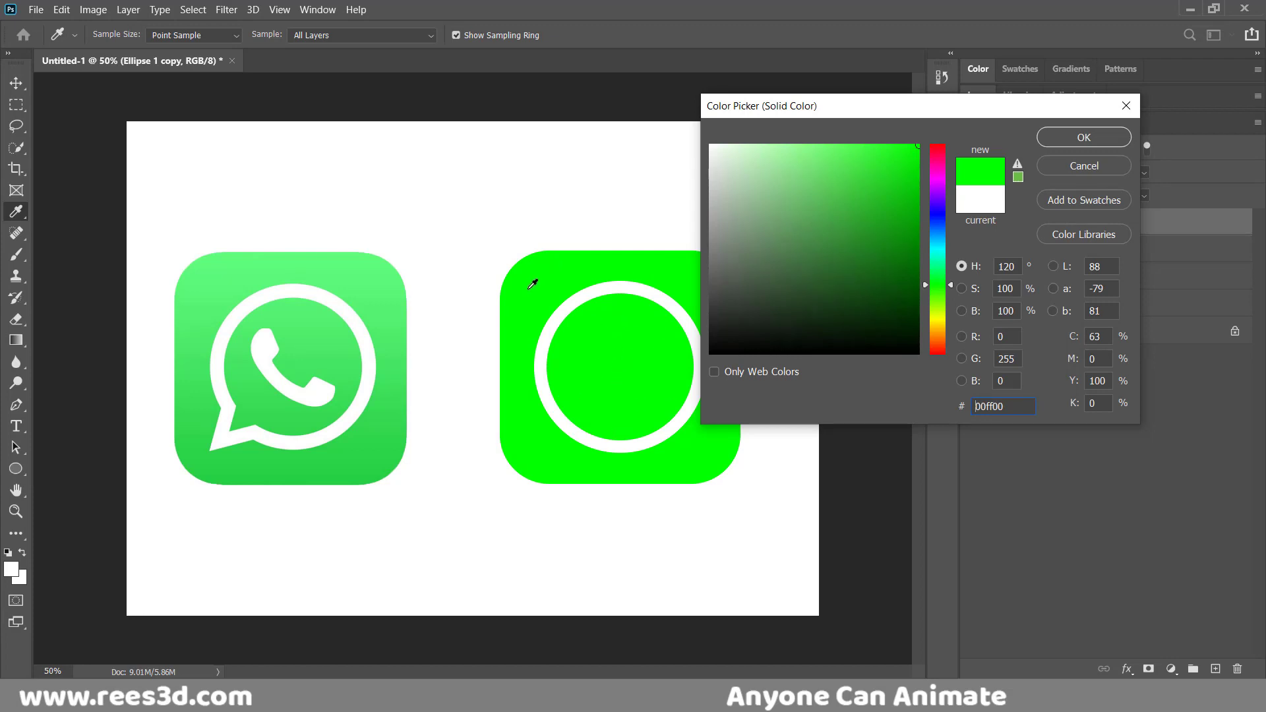
click(1105, 140)
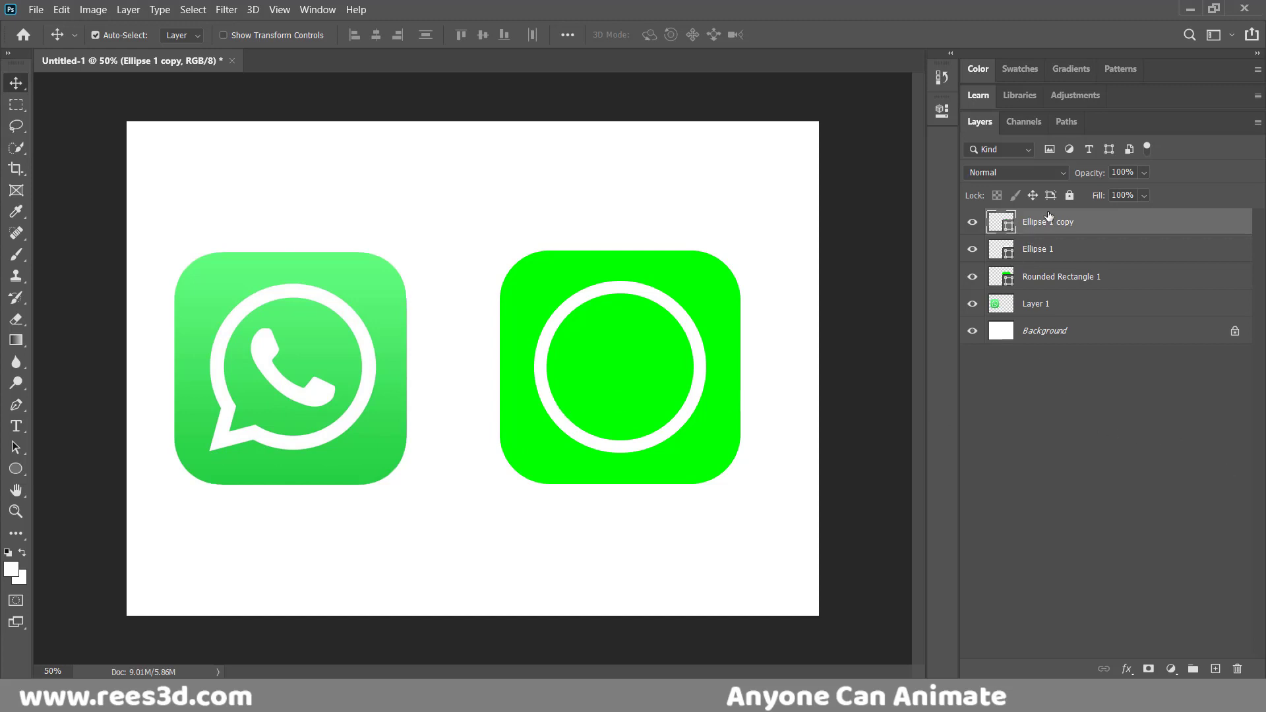
With no layer selected, draw a white Pen tool triangle about 142 by 144 px as the speech bubble's tail at the ring's lower-left edge.
click(1078, 366)
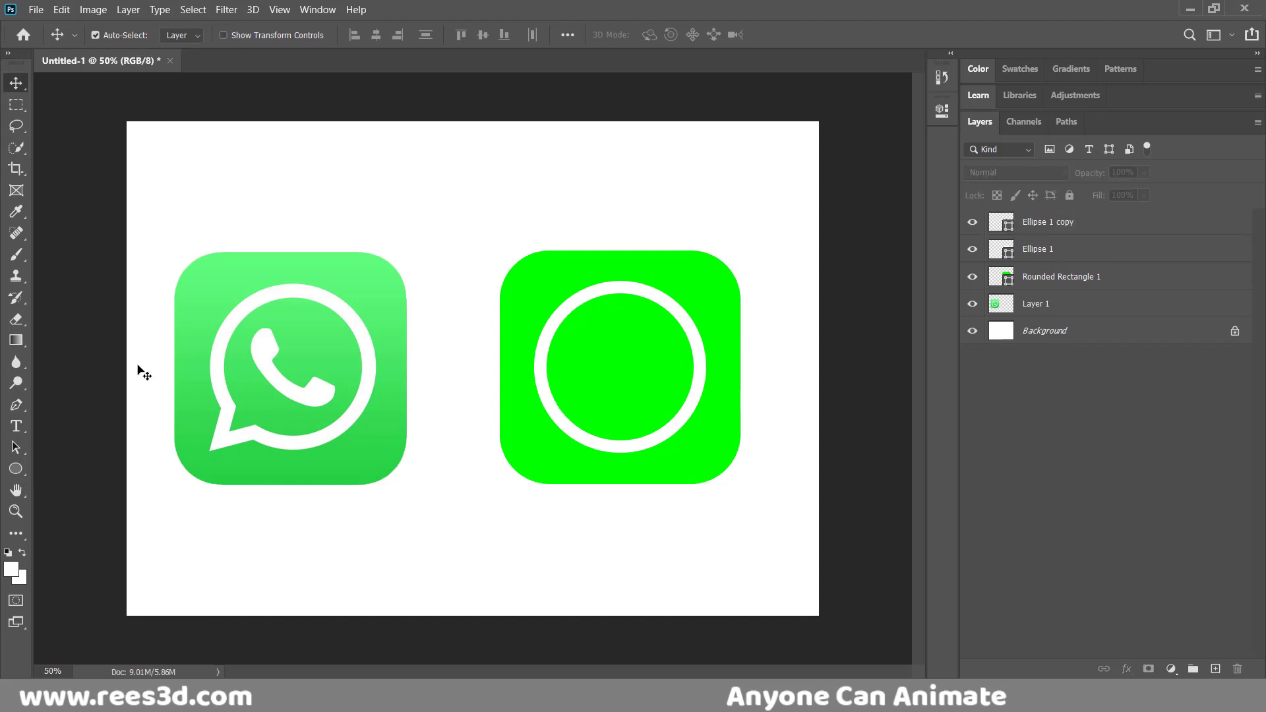
click(16, 406)
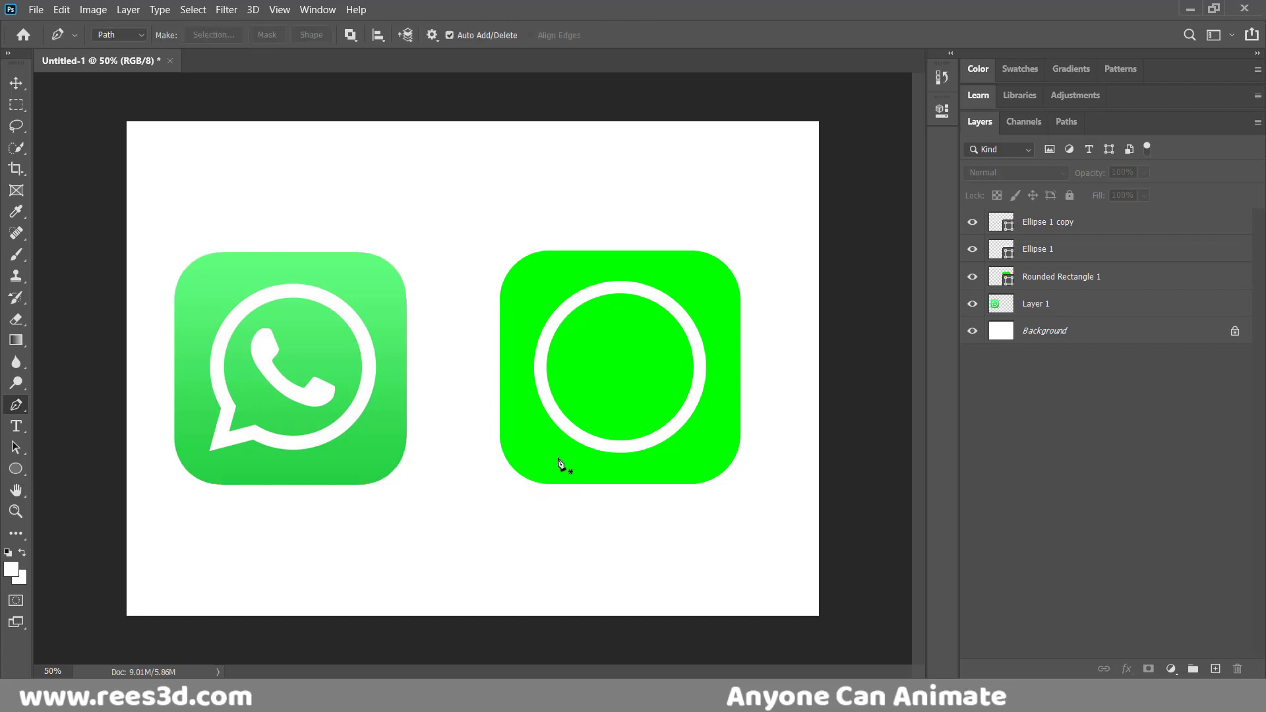
click(135, 37)
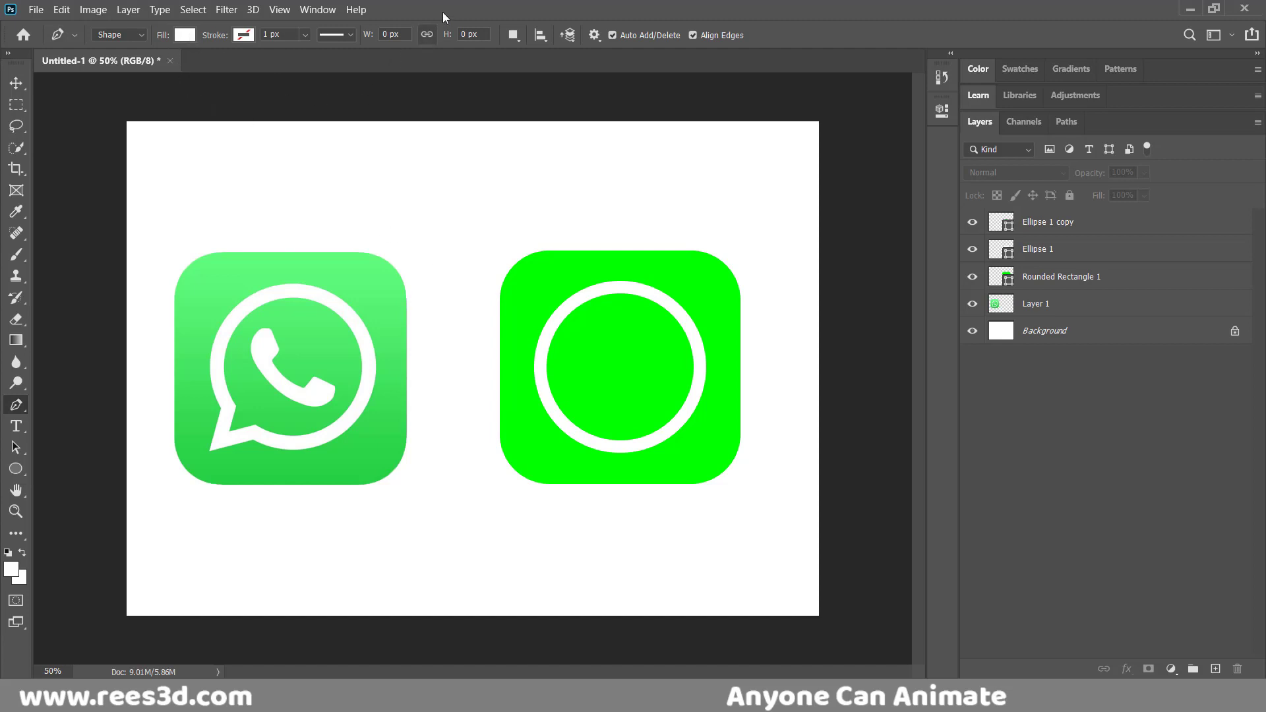
click(547, 401)
click(534, 449)
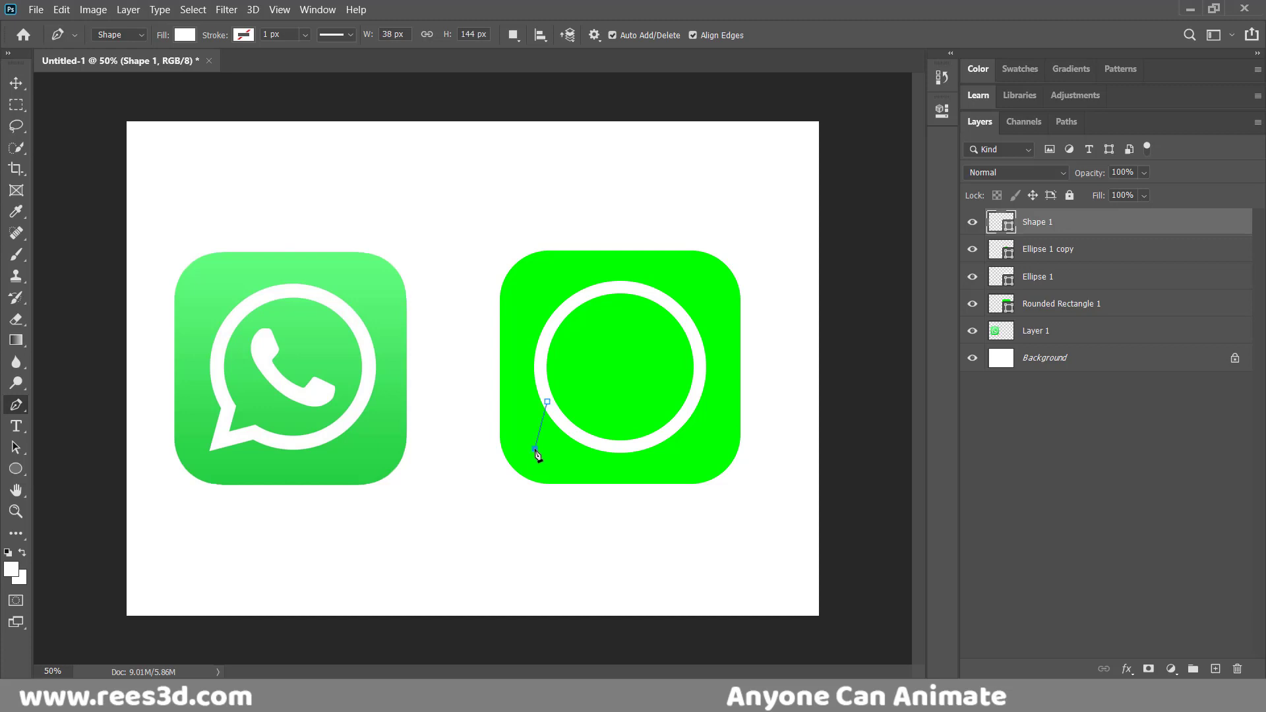
click(581, 436)
click(546, 401)
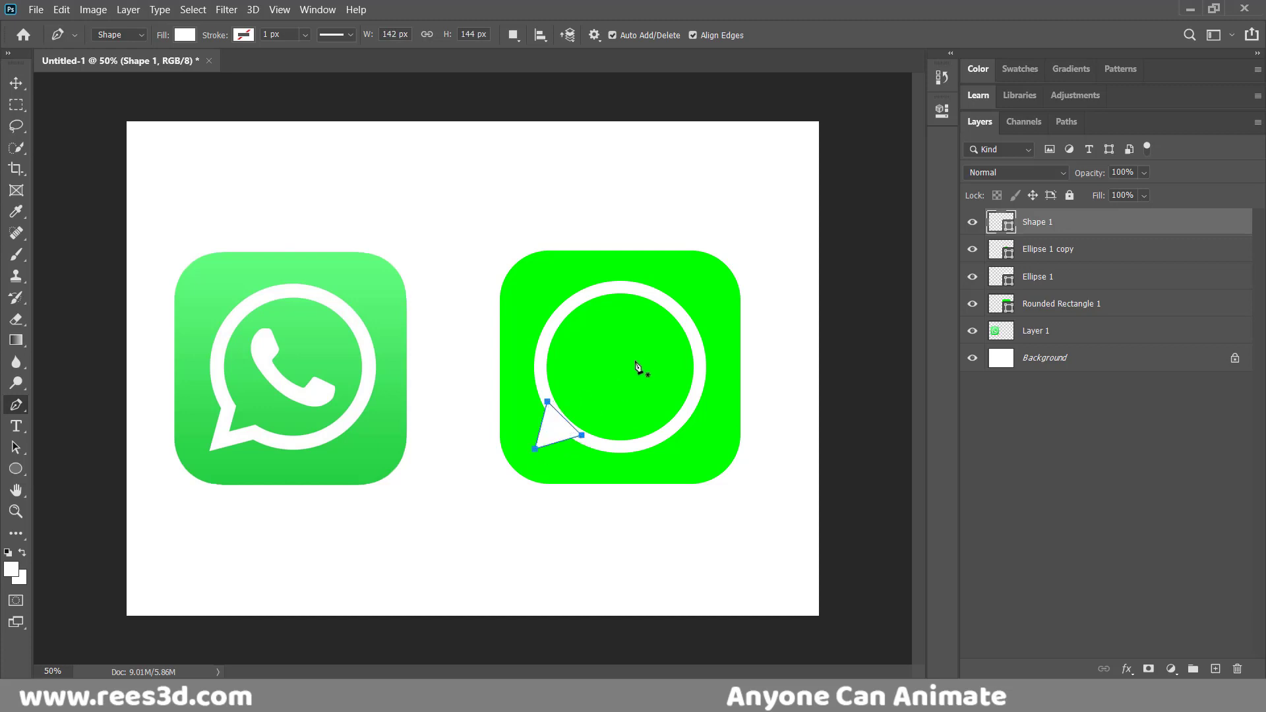
click(1103, 490)
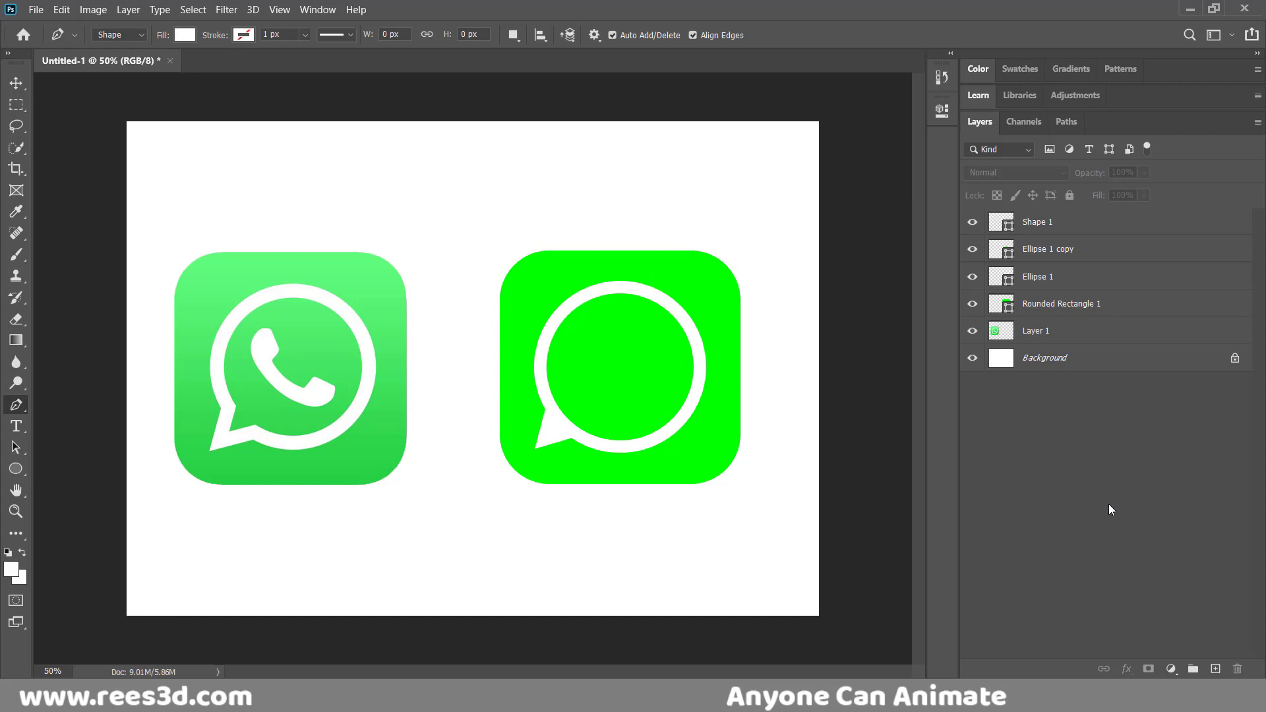
Duplicate the white tail triangle and move the copy up and to the right, into the ring.
click(1043, 221)
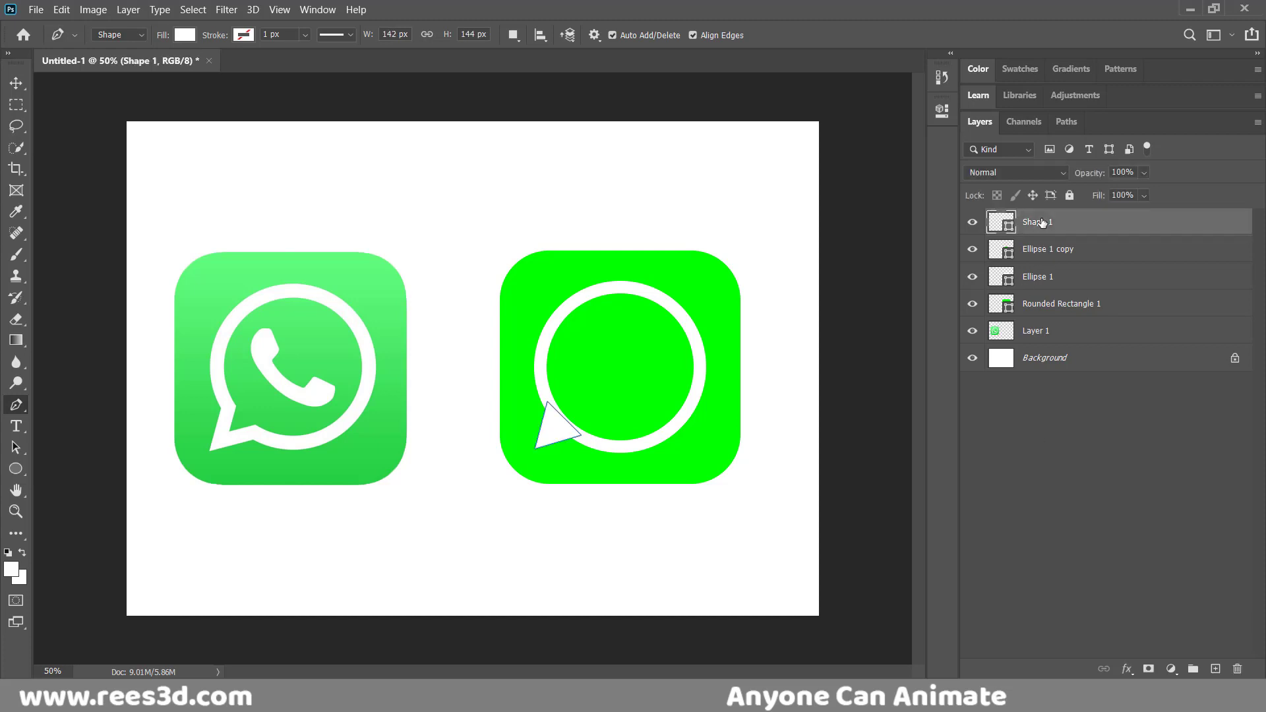
drag(1042, 223, 1217, 670)
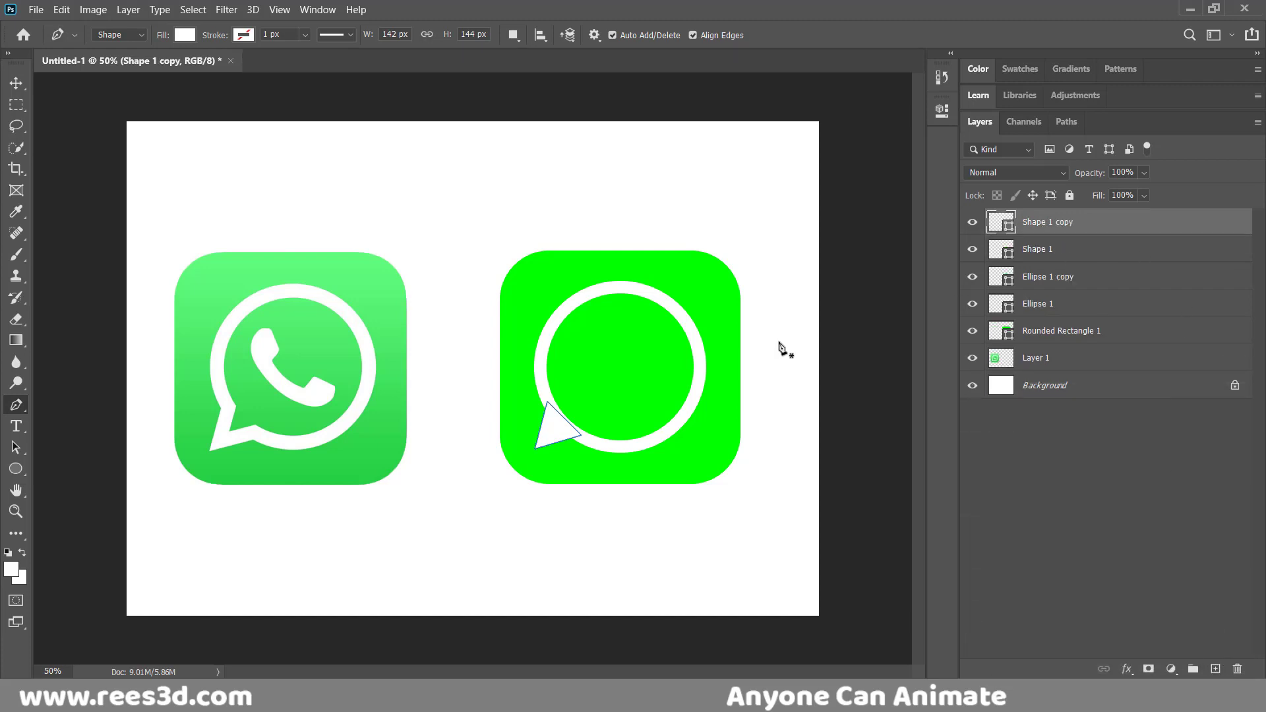
key(v)
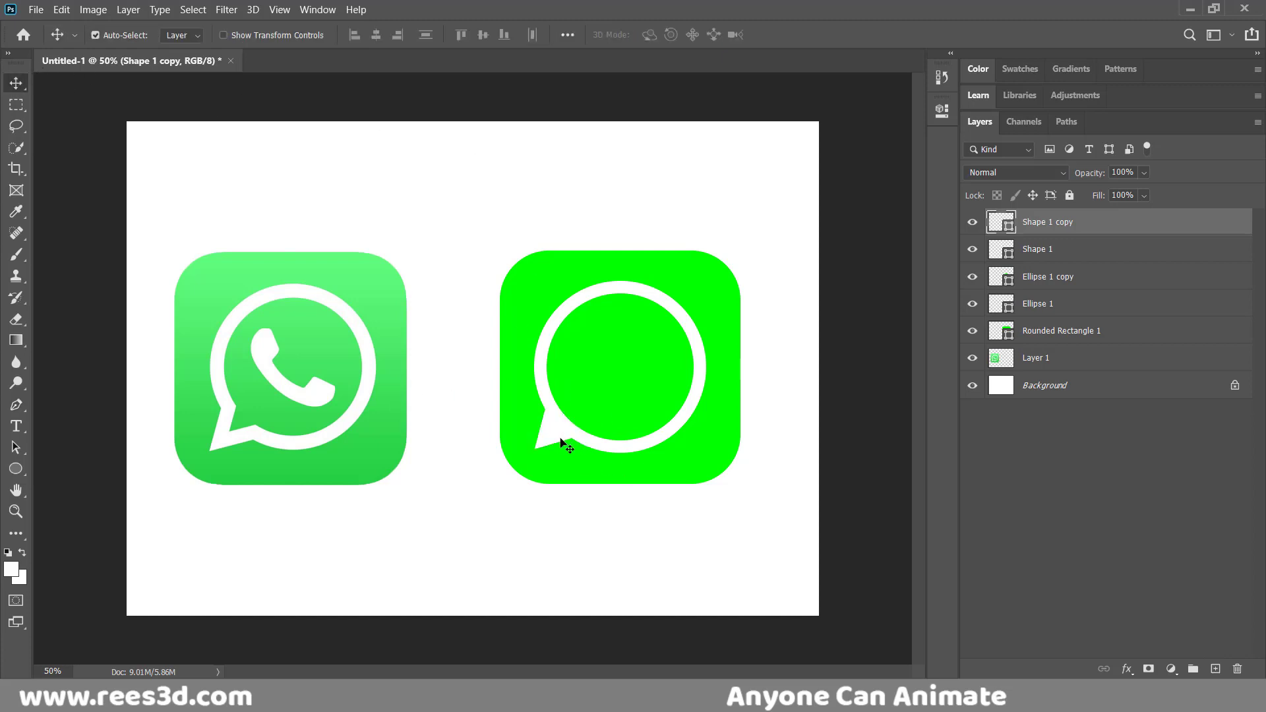
drag(569, 433, 578, 417)
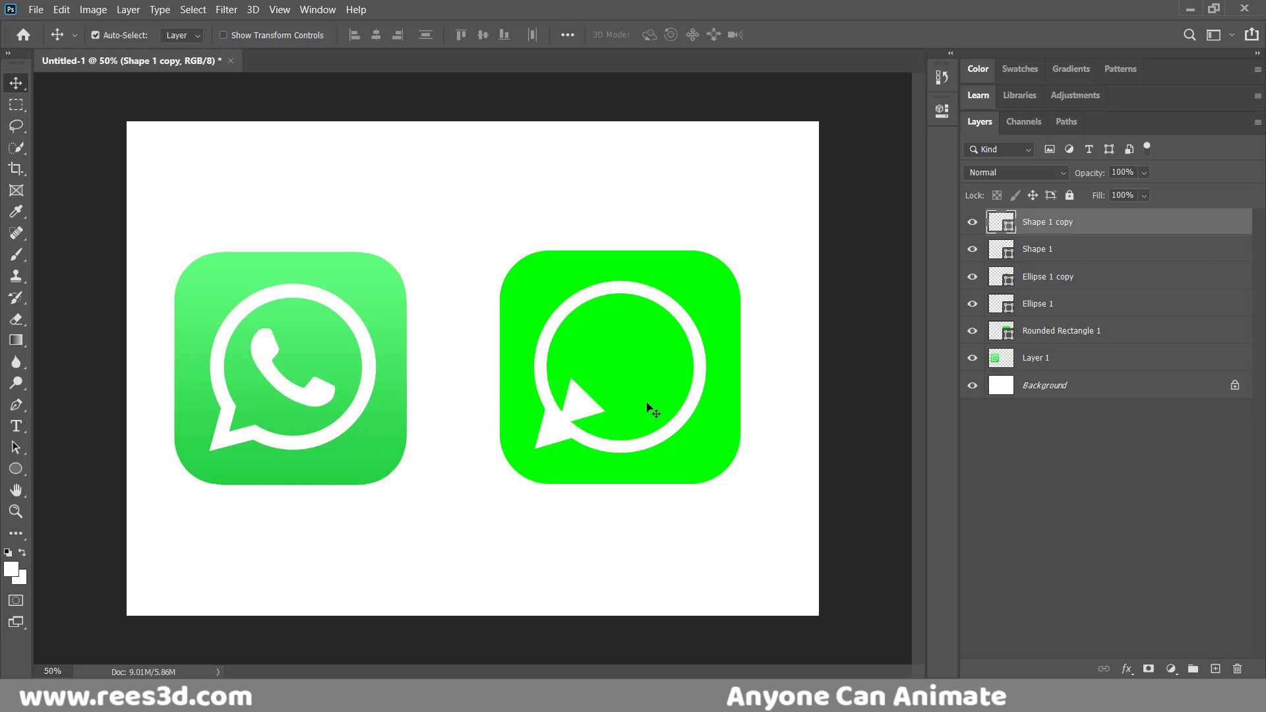
Nudge the triangle copy left and down into the tail, leaving an even outline as thick as the ring.
key(Left)
key(Left)
key(Left)
key(Left)
key(Left)
key(Left)
key(Left)
key(Left)
key(Left)
key(Left)
key(Left)
key(Left)
key(Down)
key(Down)
key(Down)
key(Down)
key(Down)
key(Down)
key(Down)
key(Down)
key(Down)
key(Left)
key(Left)
key(Left)
key(Left)
key(Left)
key(Down)
key(Down)
key(Down)
key(Down)
key(Down)
key(Down)
key(Down)
key(Down)
key(Down)
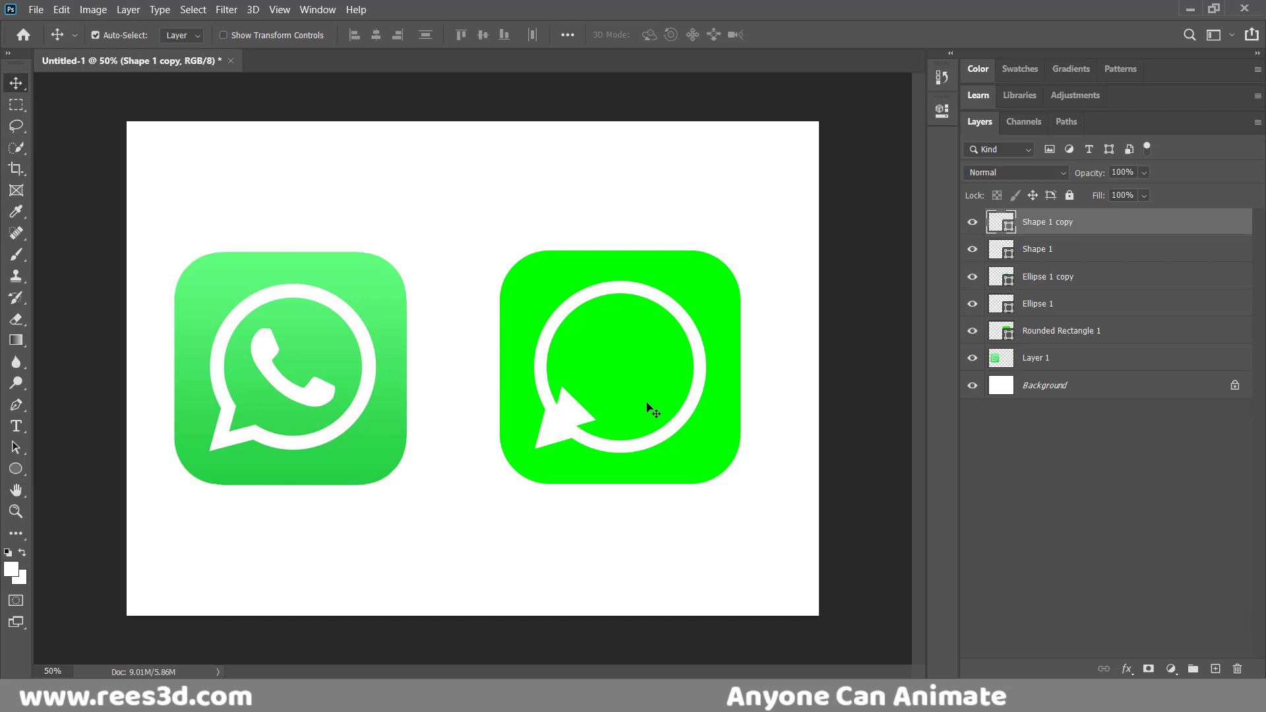
key(Left)
key(Down)
key(Down)
key(Right)
key(Right)
key(Right)
key(Right)
key(Right)
key(Right)
key(Right)
Recolor the triangle copy to the background green, 00ff00, and deselect all layers.
double_click(996, 232)
click(647, 370)
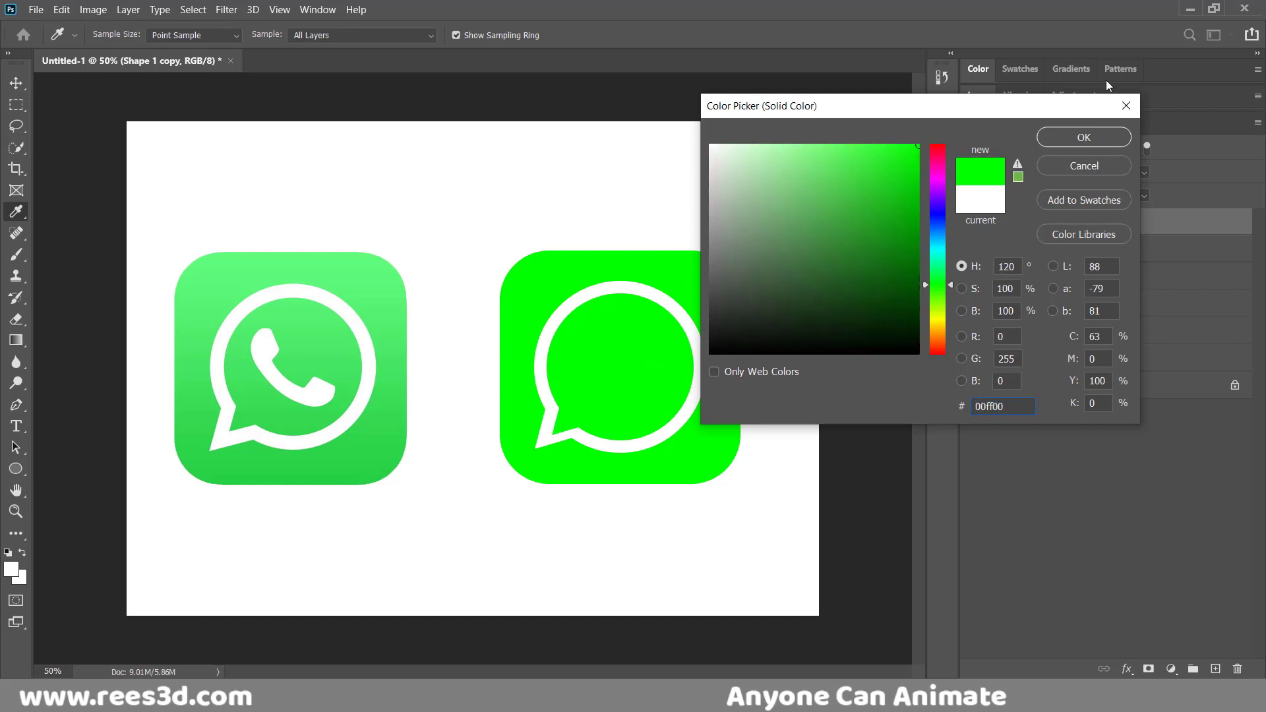
click(1091, 139)
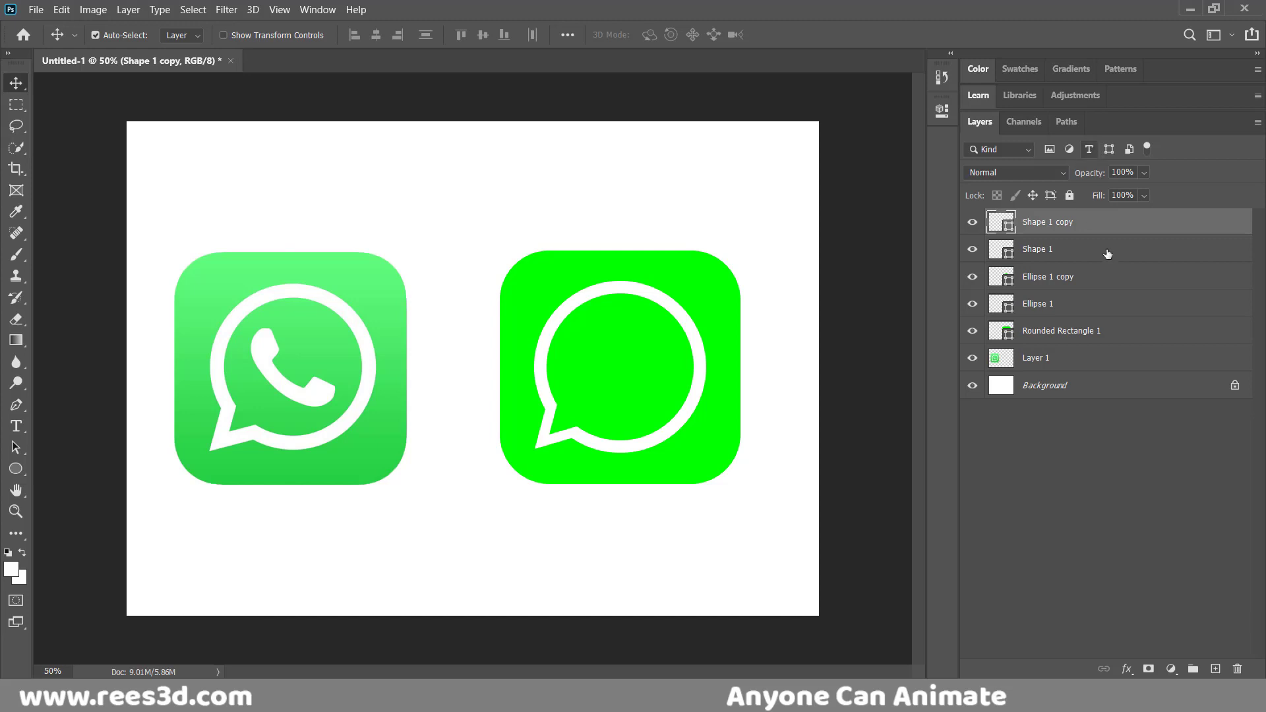
click(1098, 476)
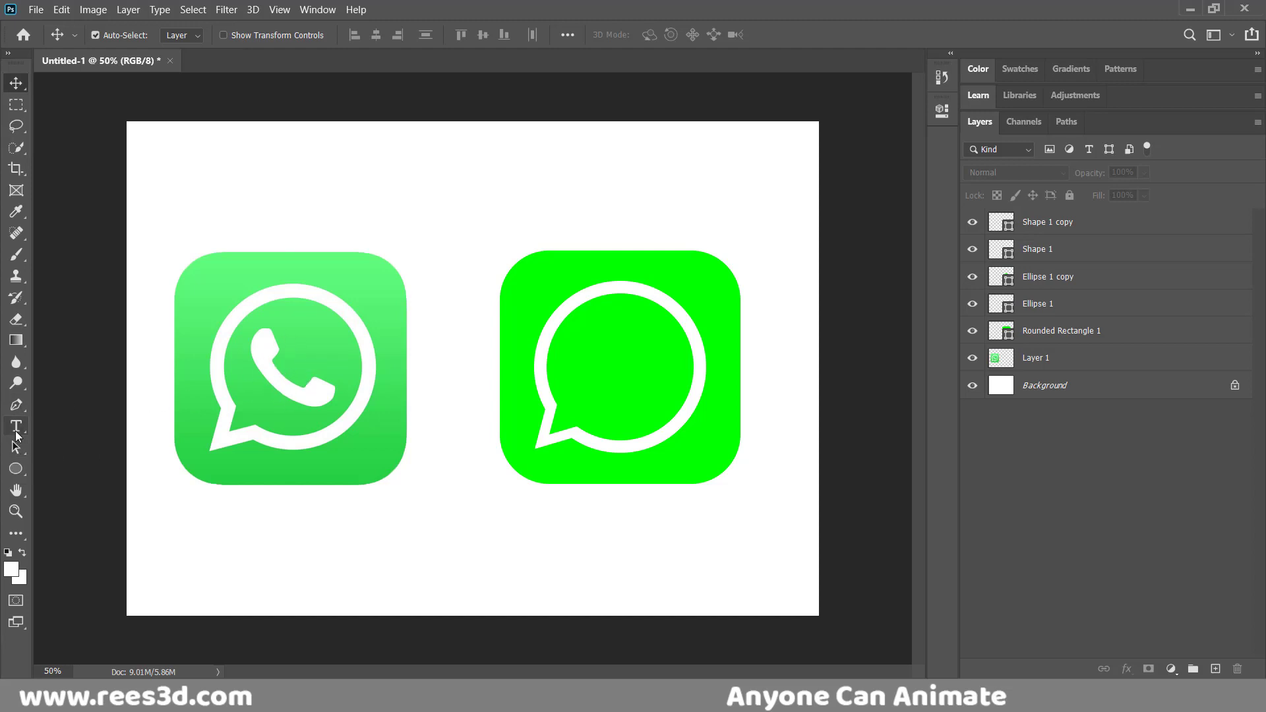
Start a white Pen tool shape inside the ring, tracing the phone handset's earpiece, long outer curve and rounded mouthpiece end.
click(18, 407)
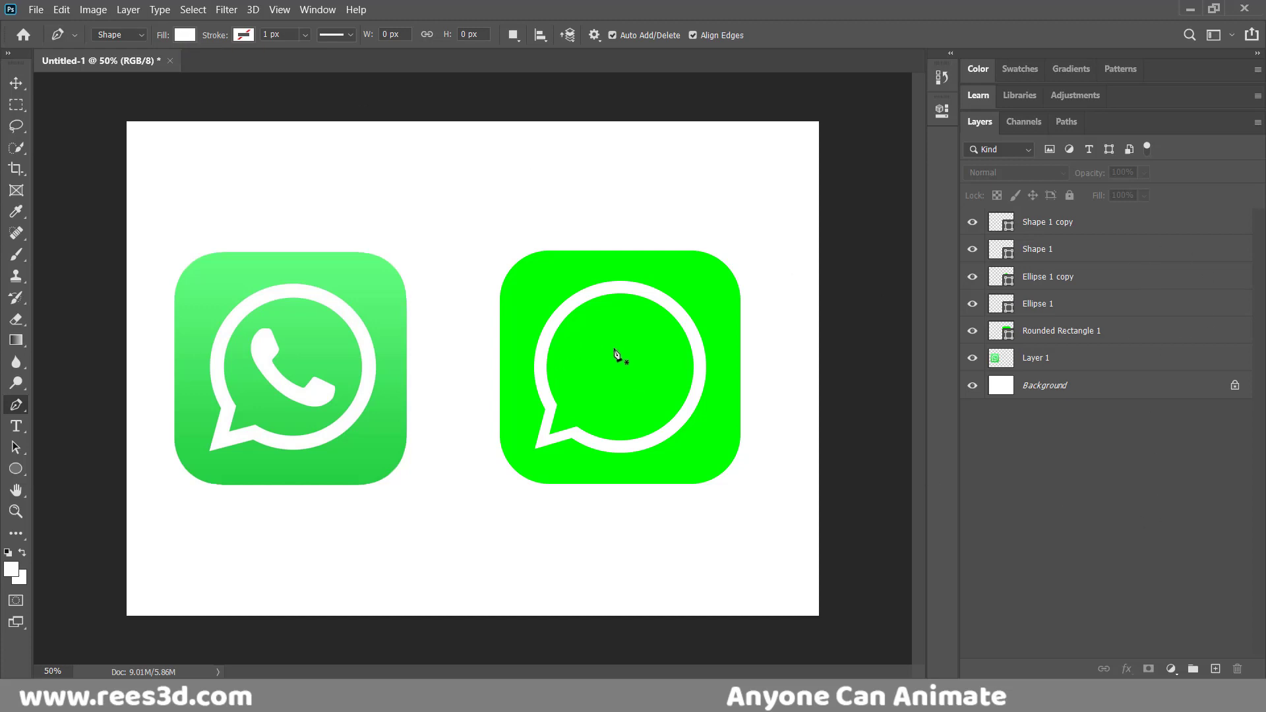
key(ctrl+plus)
key(ctrl+plus)
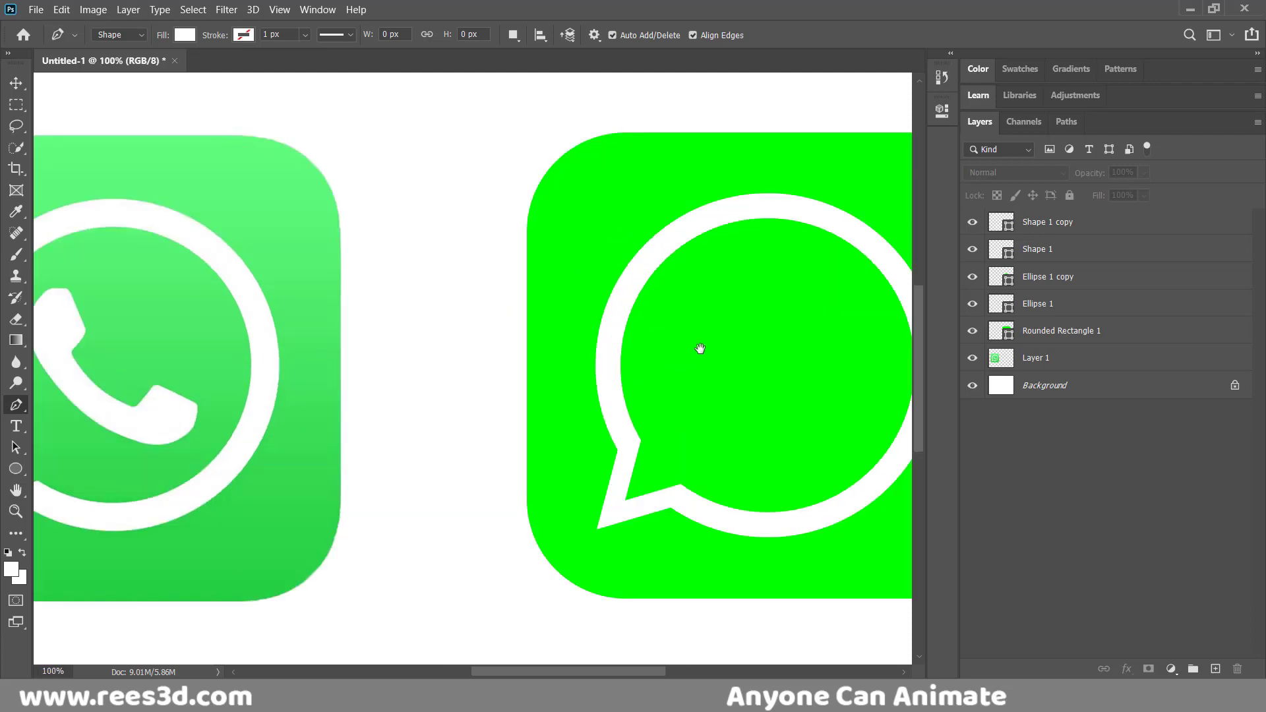
mouse_move(698, 350)
mouse_down()
mouse_move(676, 356)
mouse_move(711, 347)
mouse_up()
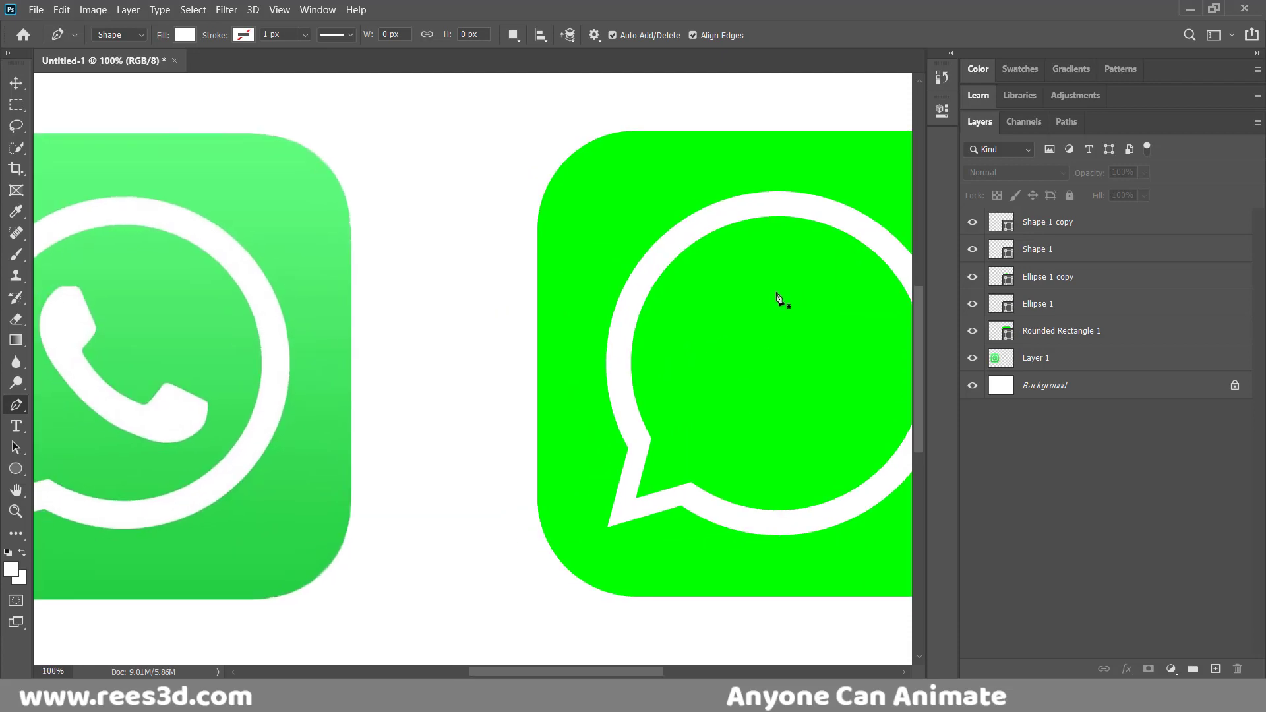
click(744, 273)
drag(710, 333, 739, 376)
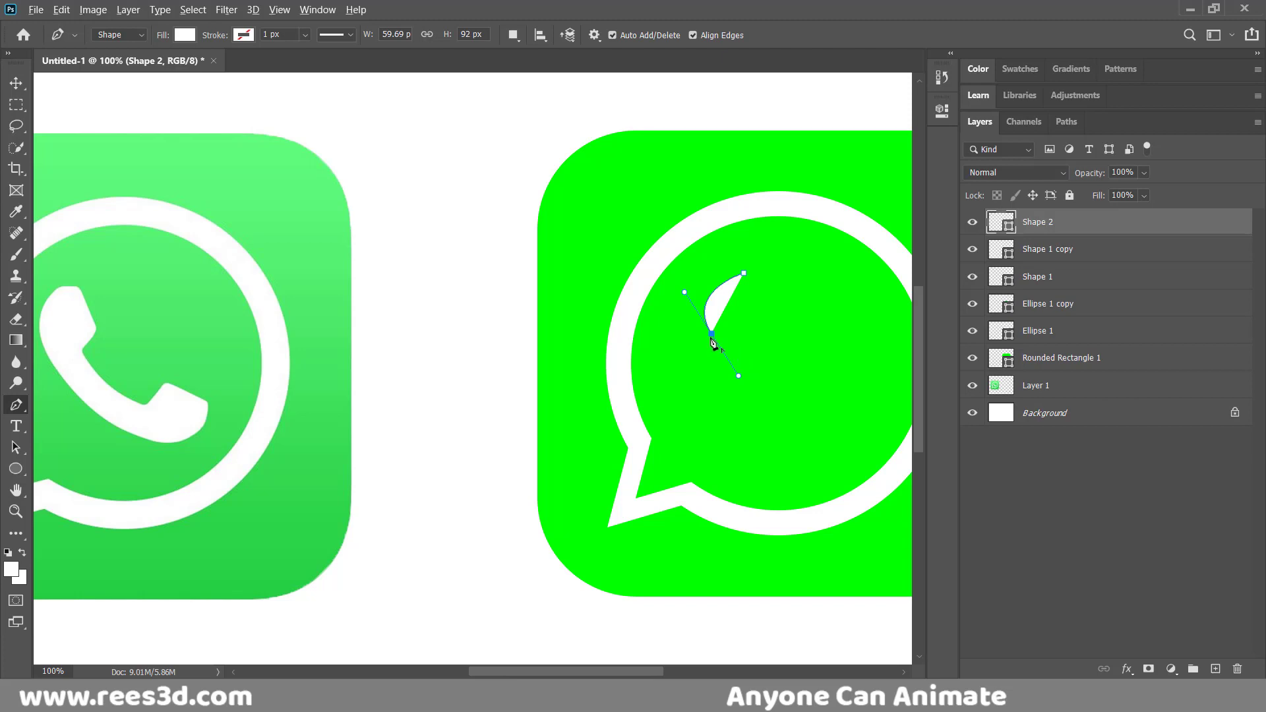
alt+click(711, 333)
drag(815, 434, 887, 466)
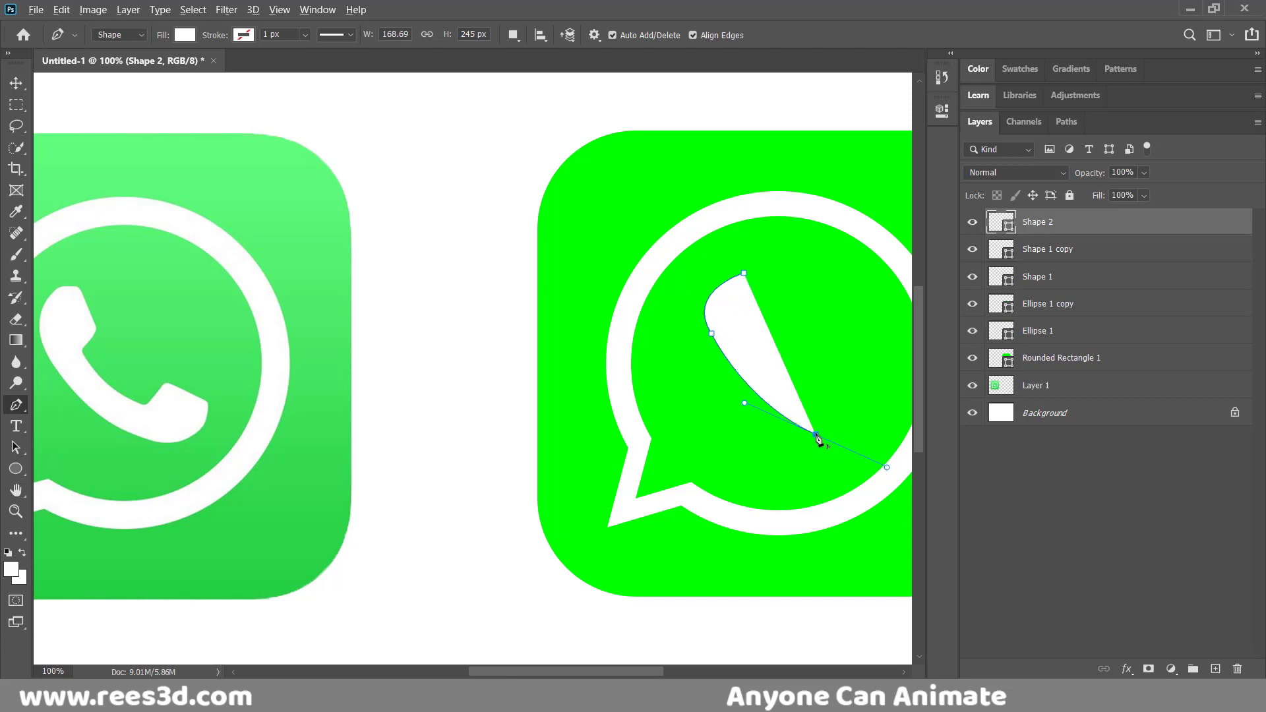
alt+click(817, 435)
click(744, 274)
drag(851, 395, 849, 347)
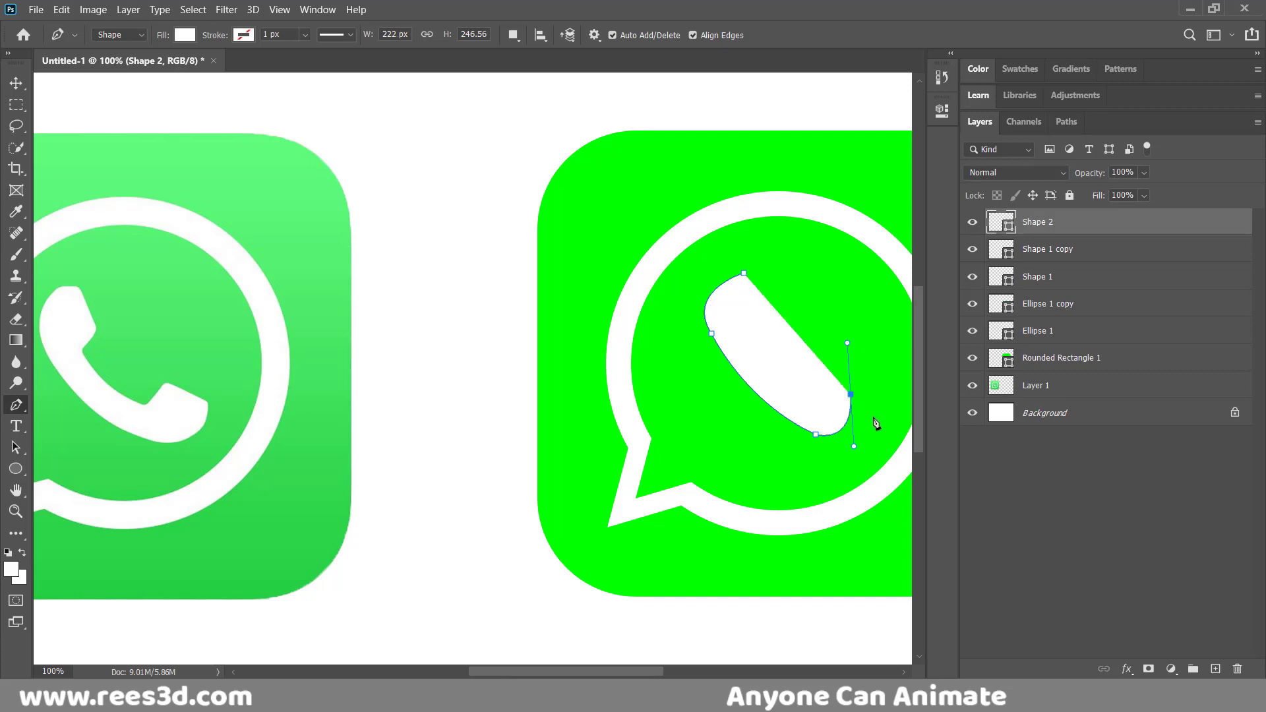
Trace the mouthpiece top, the handle's inner curve and the earpiece's inner edge, closing the handset shape at about 222 by 247 px.
alt+click(851, 394)
drag(807, 375, 785, 400)
alt+click(808, 376)
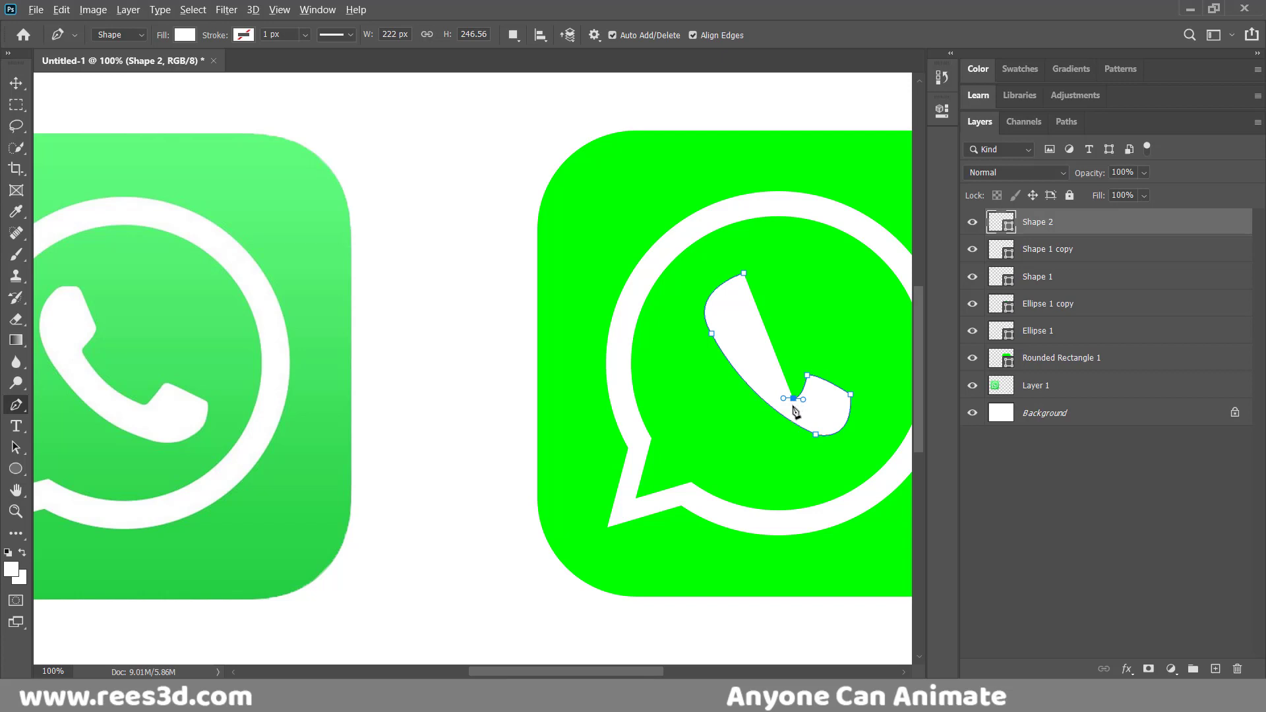
alt+click(793, 399)
drag(733, 326, 718, 282)
alt+click(733, 325)
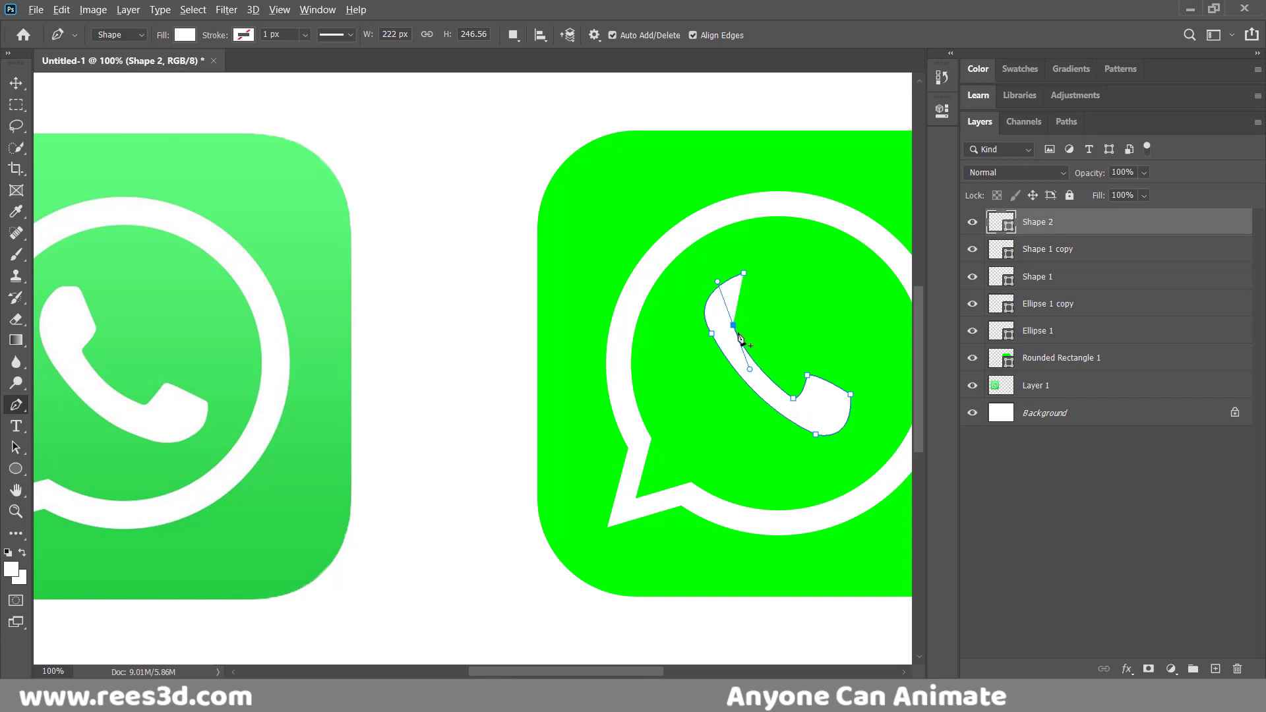
drag(762, 311, 763, 314)
alt+click(762, 310)
click(743, 273)
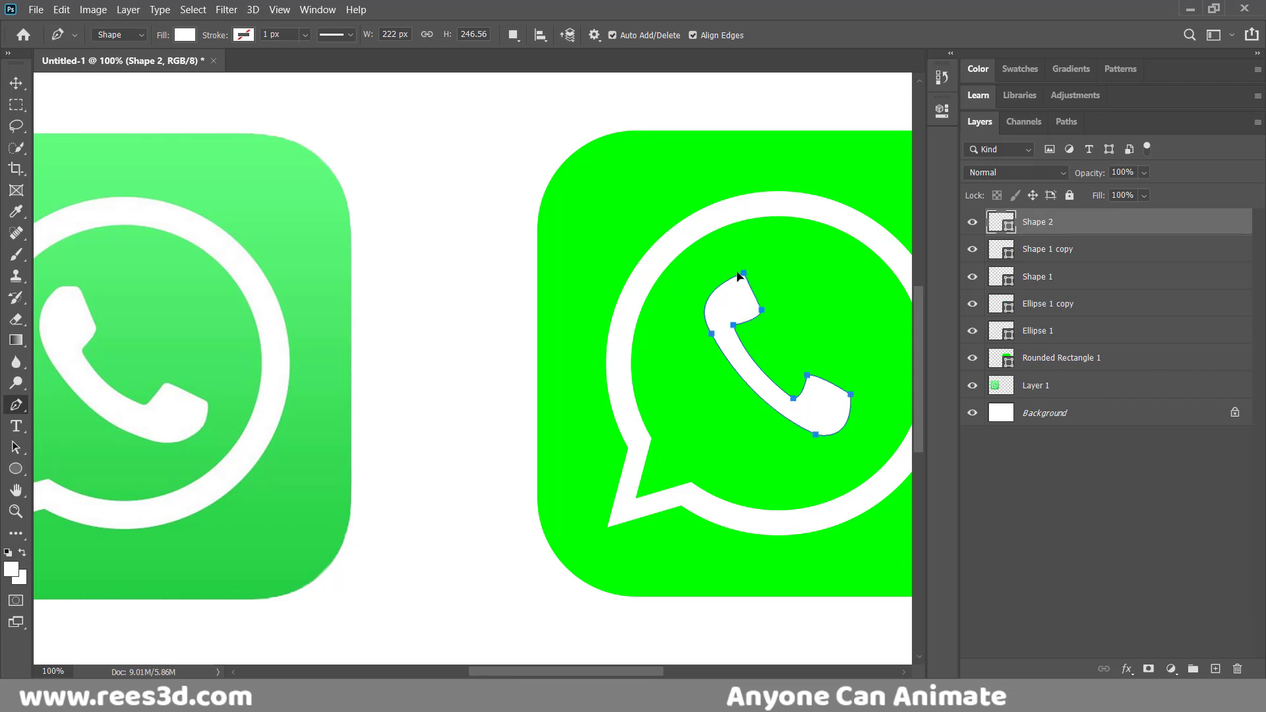
Add anchor points on the earpiece's outer curve, its end edge and the mouthpiece's top edge.
drag(738, 274, 729, 270)
click(711, 295)
click(755, 289)
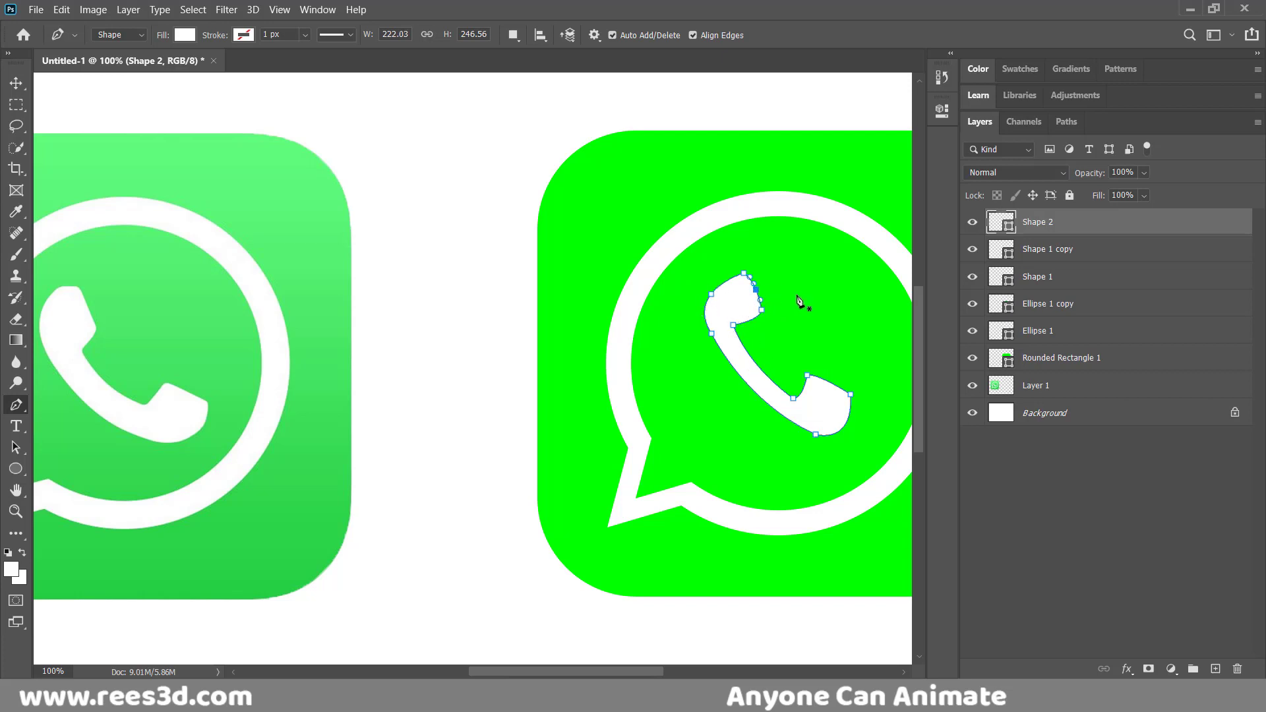
click(823, 379)
With the Direct Selection tool, shift the earpiece's tip and inner corner slightly outward and adjust the inner corner's curve handle.
click(16, 447)
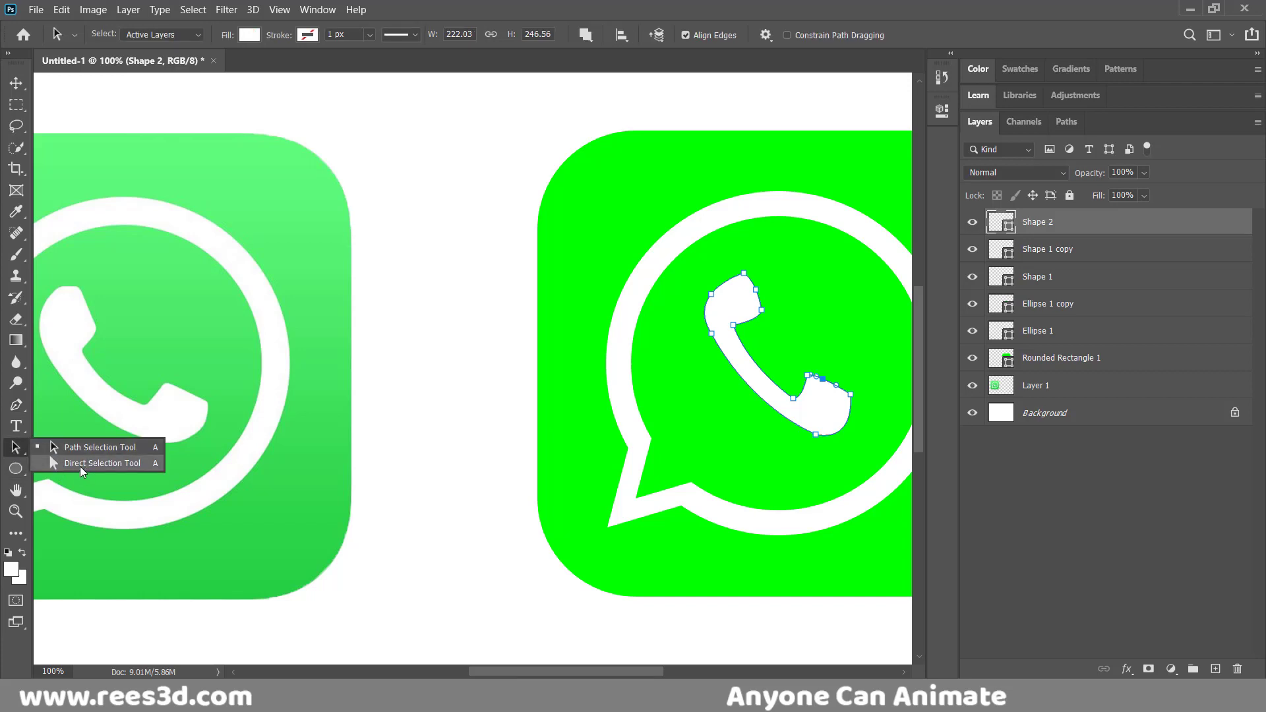
click(81, 466)
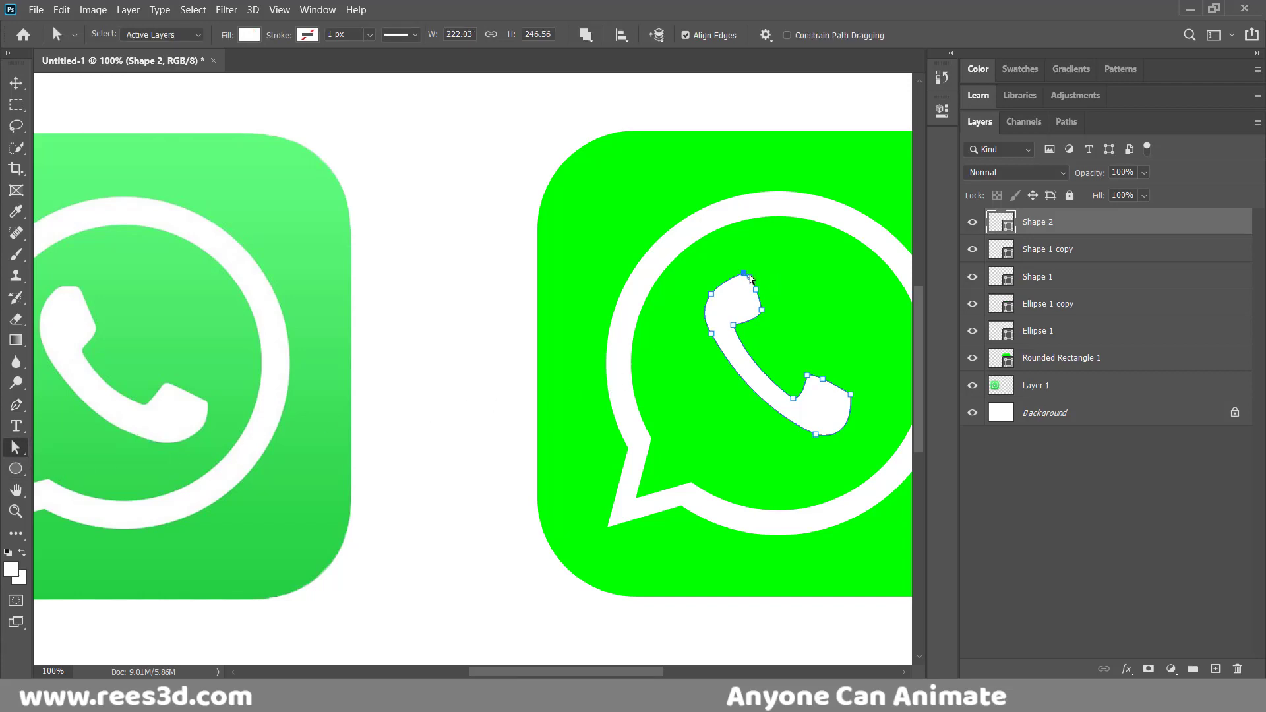
click(762, 313)
drag(735, 326, 761, 381)
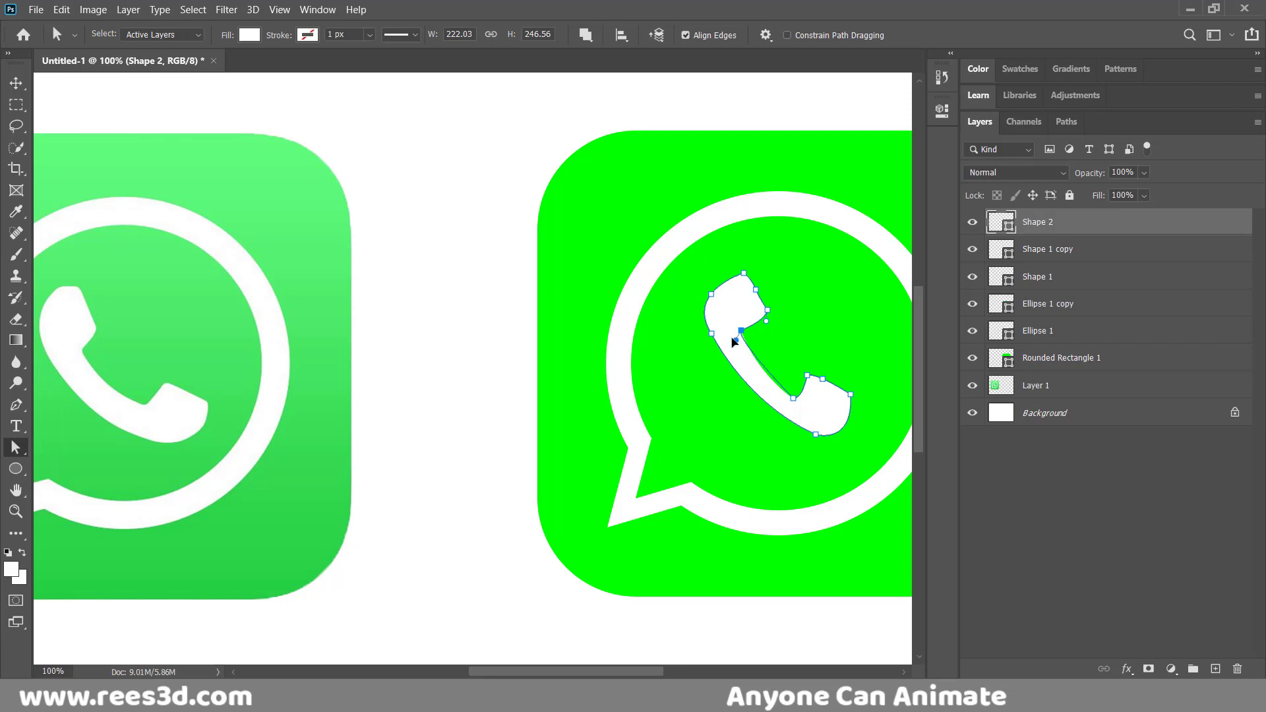
drag(732, 337, 729, 335)
Reshape the mouthpiece's inner edge with the Direct Selection tool, shifting its upper inner point and shortening the inner corner's curve handle.
click(794, 399)
drag(795, 404, 432, 362)
key(ctrl+plus)
key(ctrl+plus)
key(space)
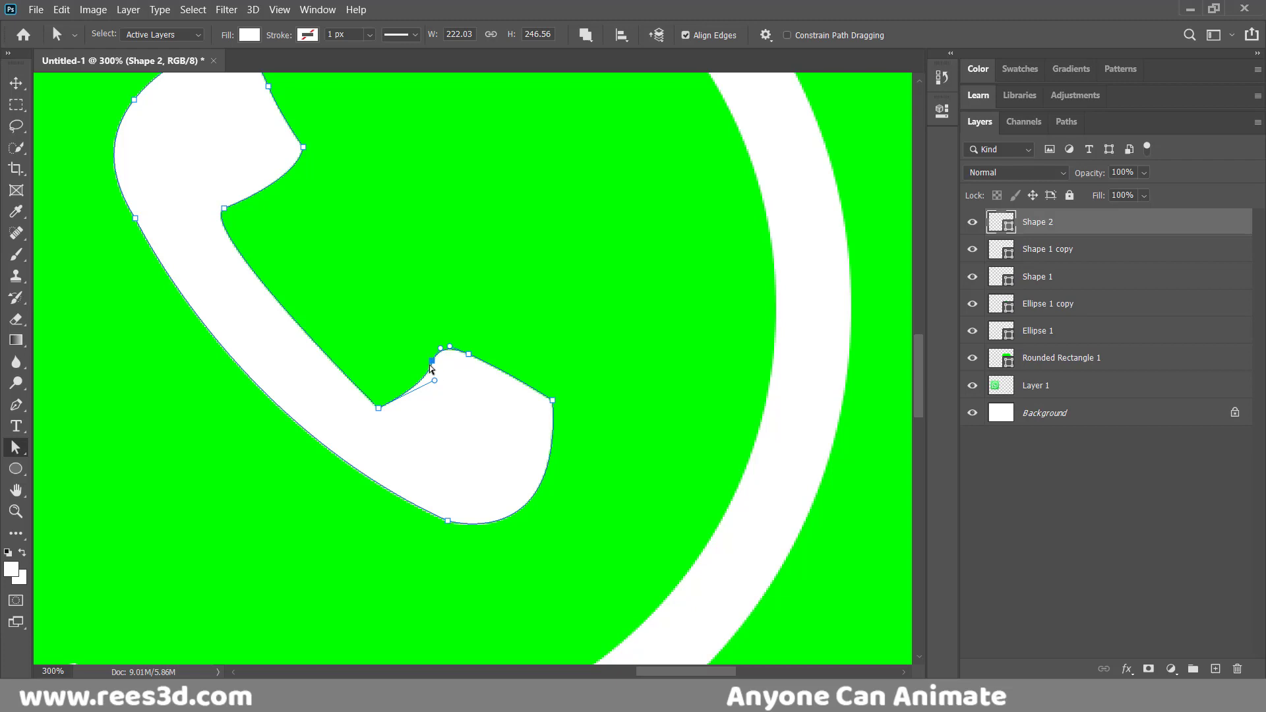
drag(433, 382, 404, 398)
With the Convert Point tool, turn the inner corner between the handle and the mouthpiece into a smooth, short curve.
right_click(19, 450)
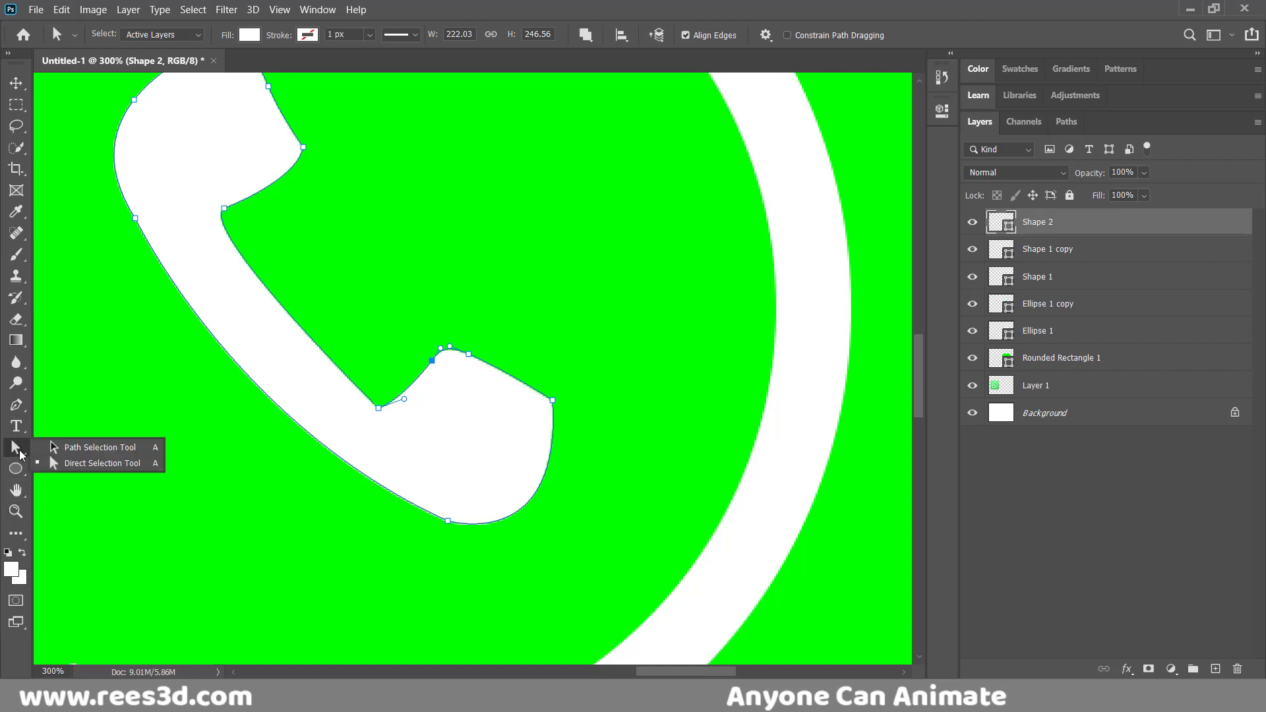
click(15, 447)
click(16, 404)
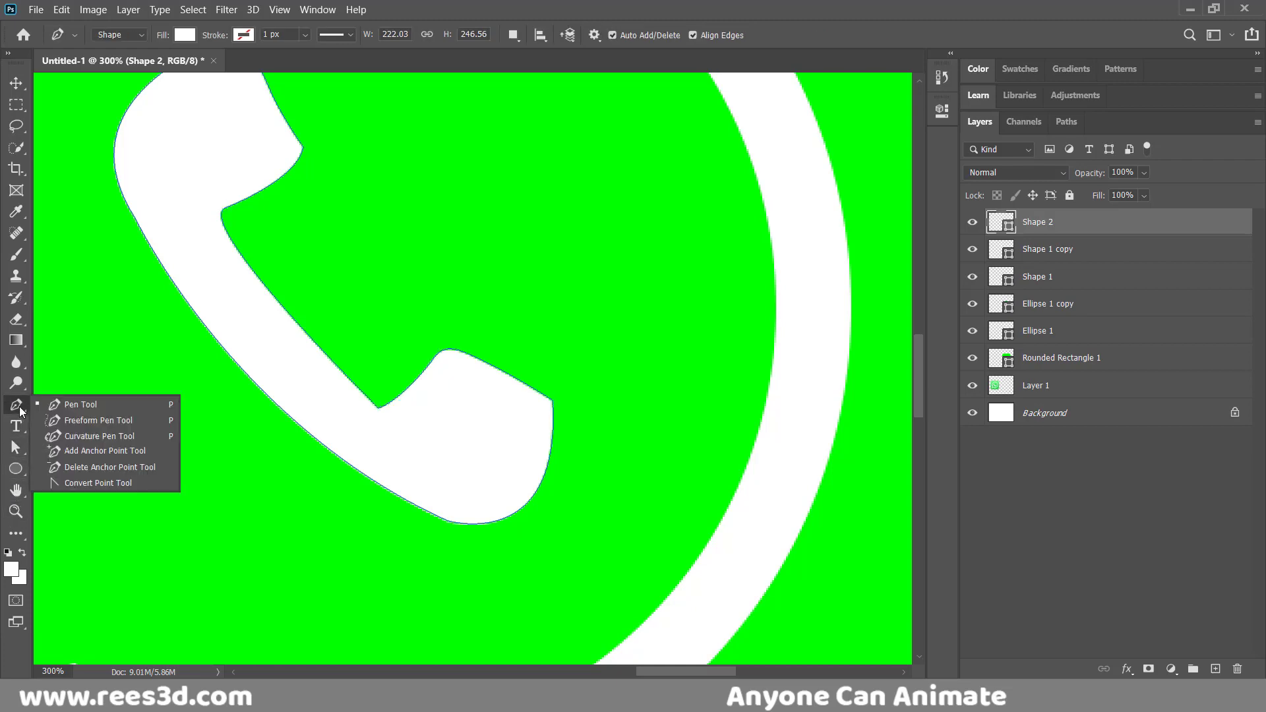
click(86, 484)
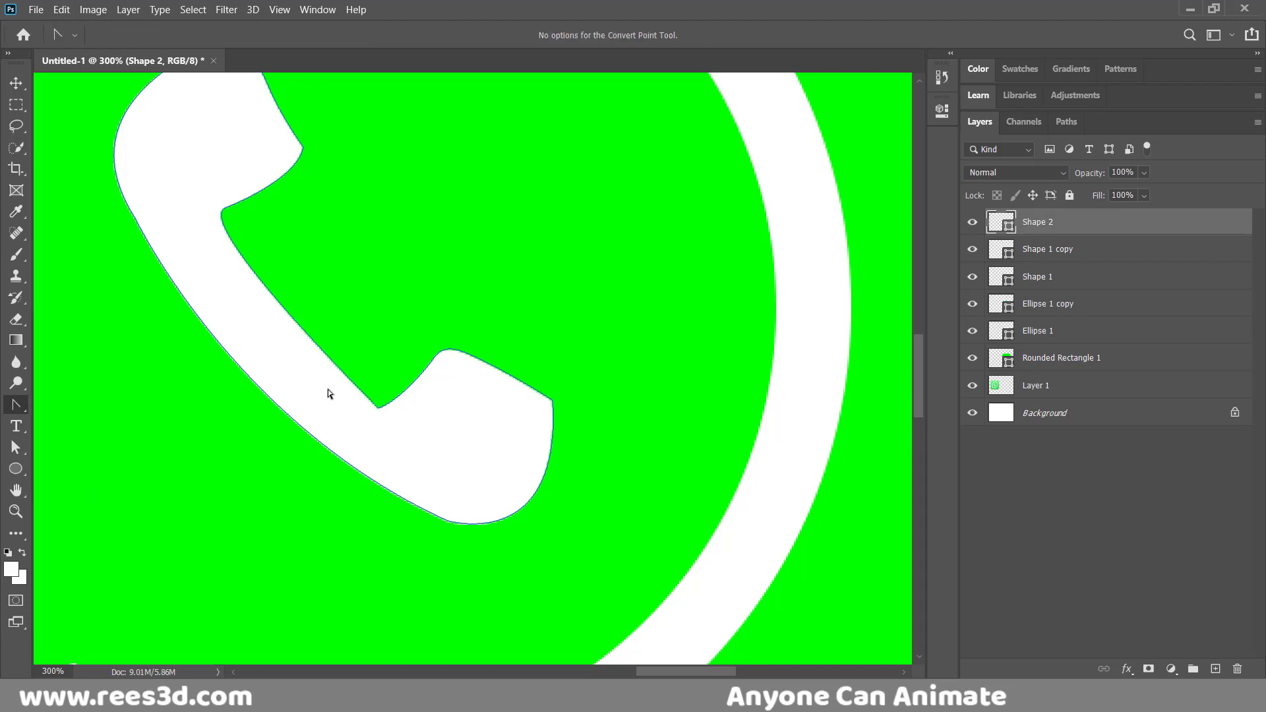
click(407, 392)
drag(432, 363, 362, 409)
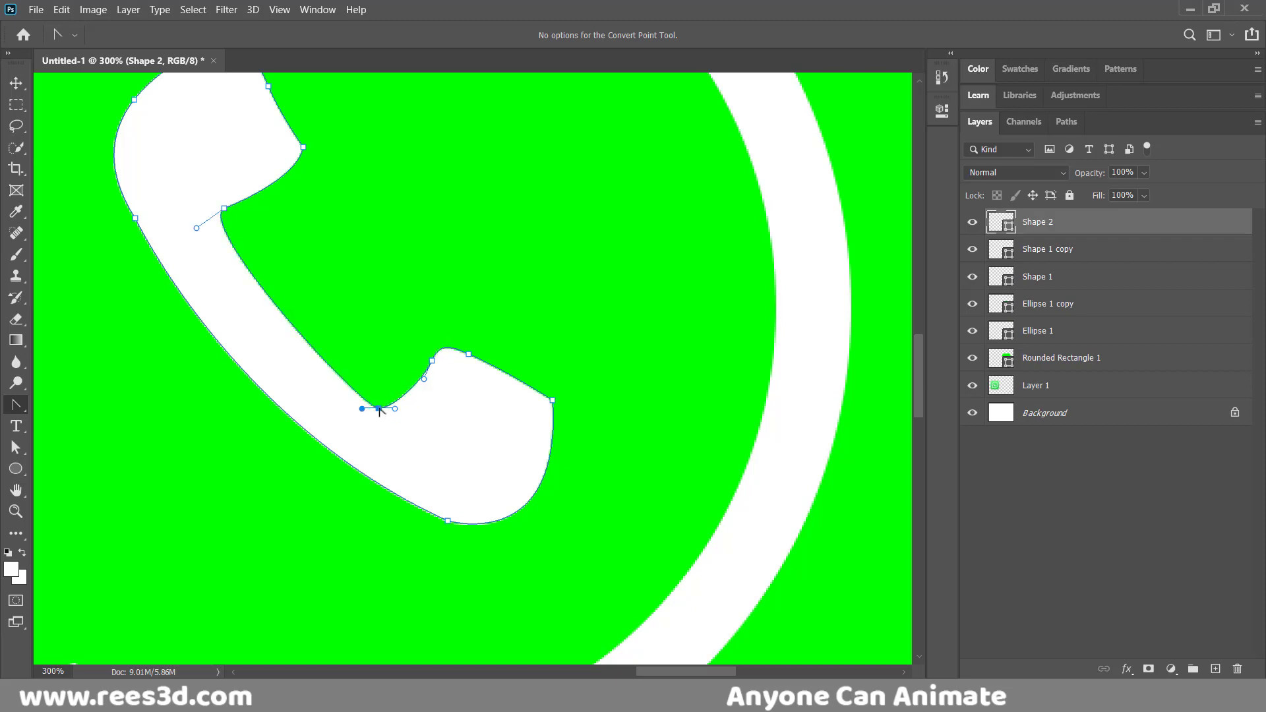
Convert the mouthpiece's outer corner and lowest point to smooth points, adjusting the lowest point's handles to round the end.
click(552, 400)
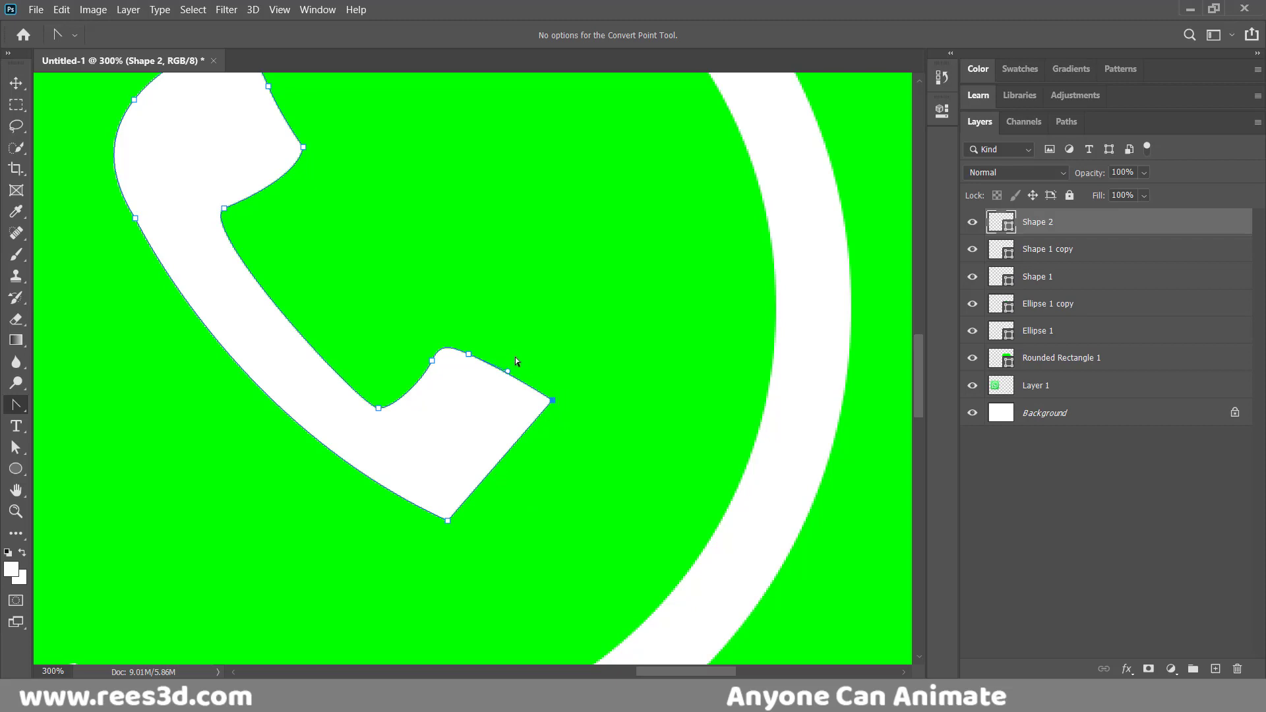
drag(553, 400, 532, 380)
drag(448, 520, 541, 524)
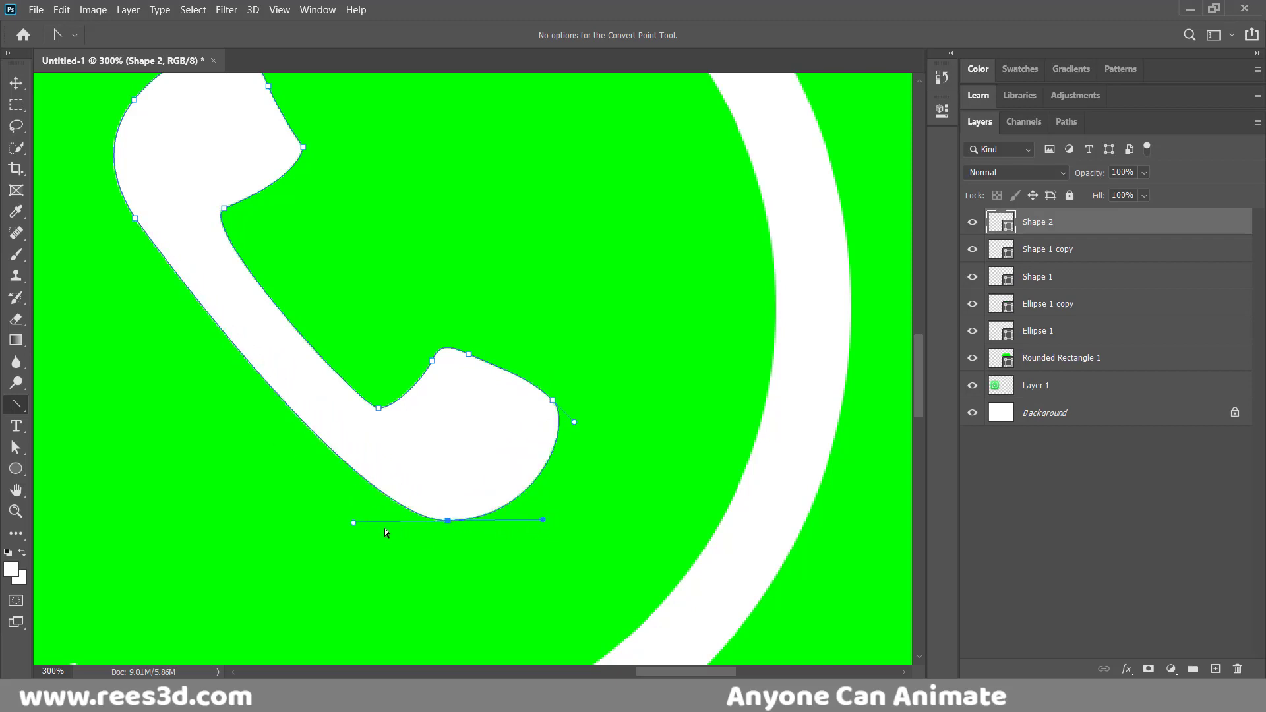
drag(354, 522, 354, 541)
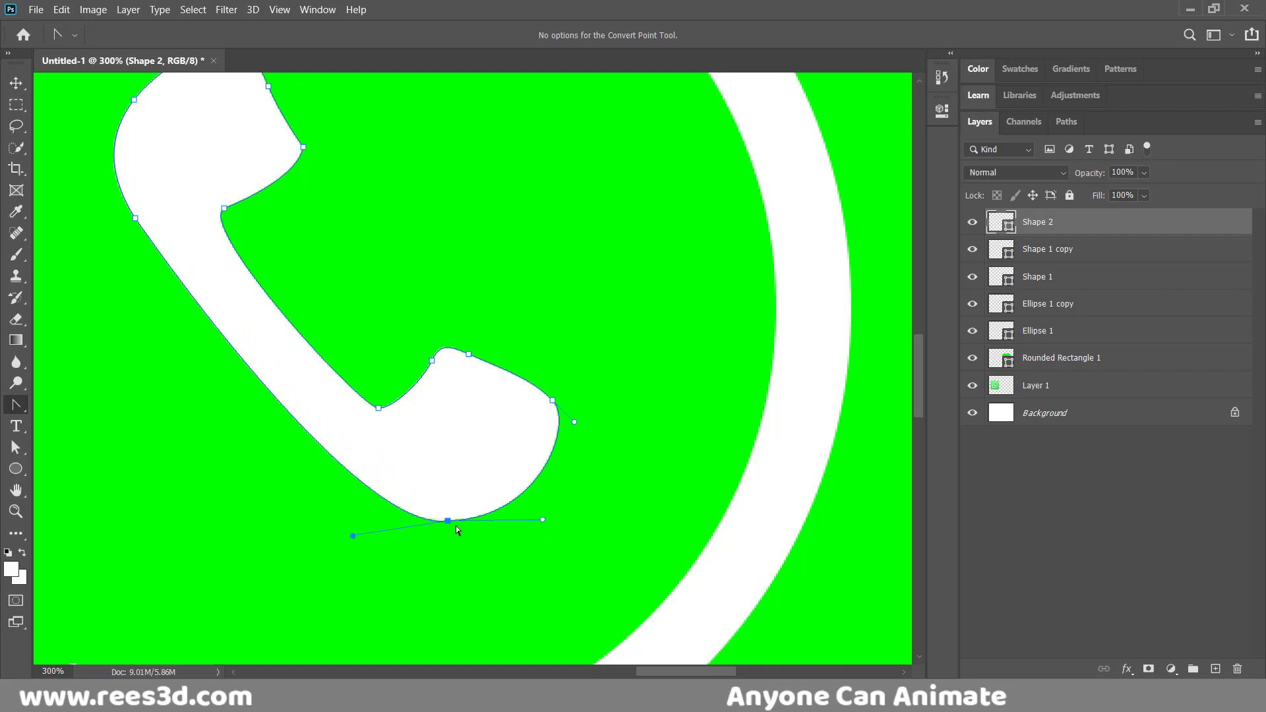
mouse_move(541, 521)
mouse_down()
mouse_move(501, 526)
mouse_move(521, 511)
mouse_up()
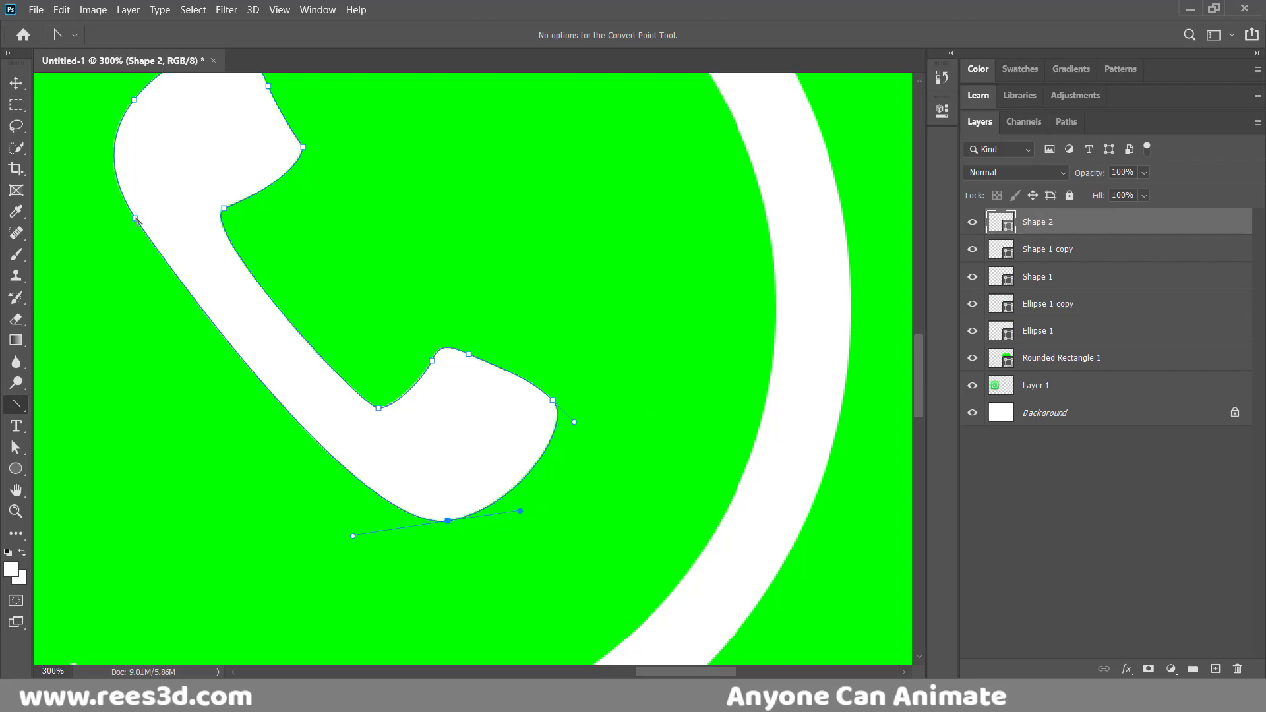
Smooth the anchor point where the earpiece's outer curve meets the handle, and deselect the handset shape.
click(135, 218)
drag(135, 218, 162, 275)
key(ctrl+1)
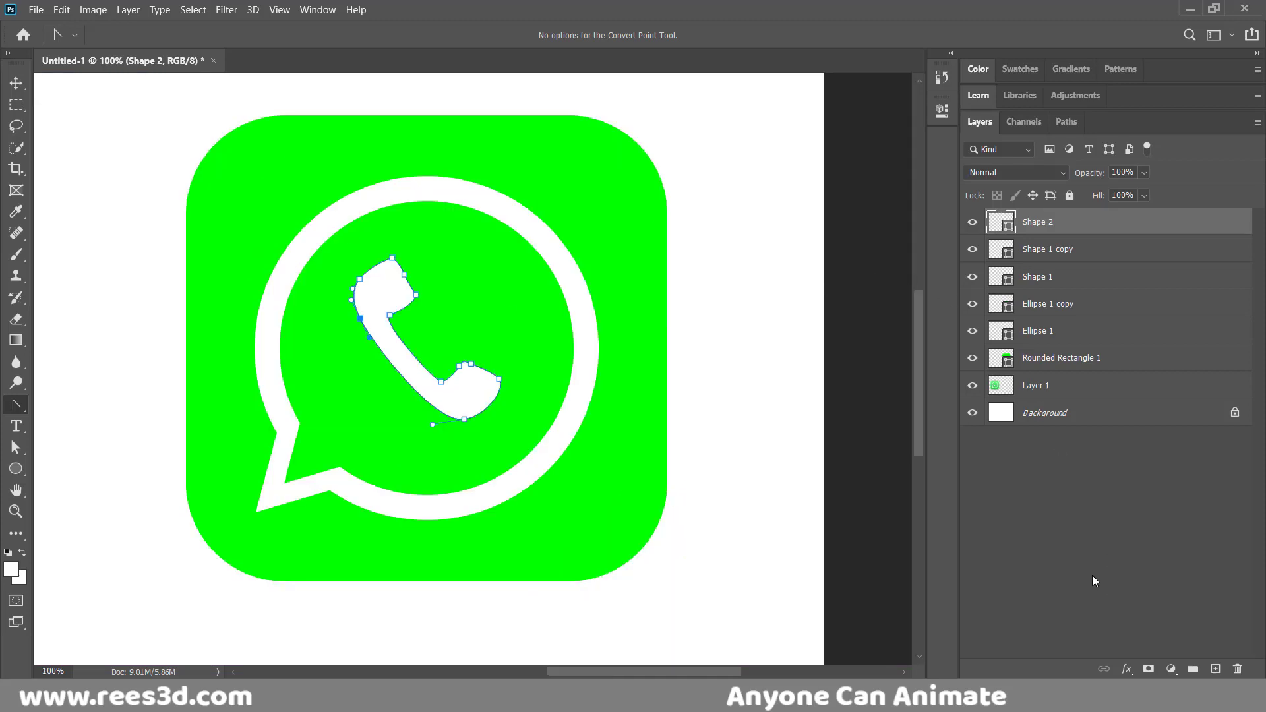
click(1044, 513)
key(ctrl+minus)
key(ctrl+minus)
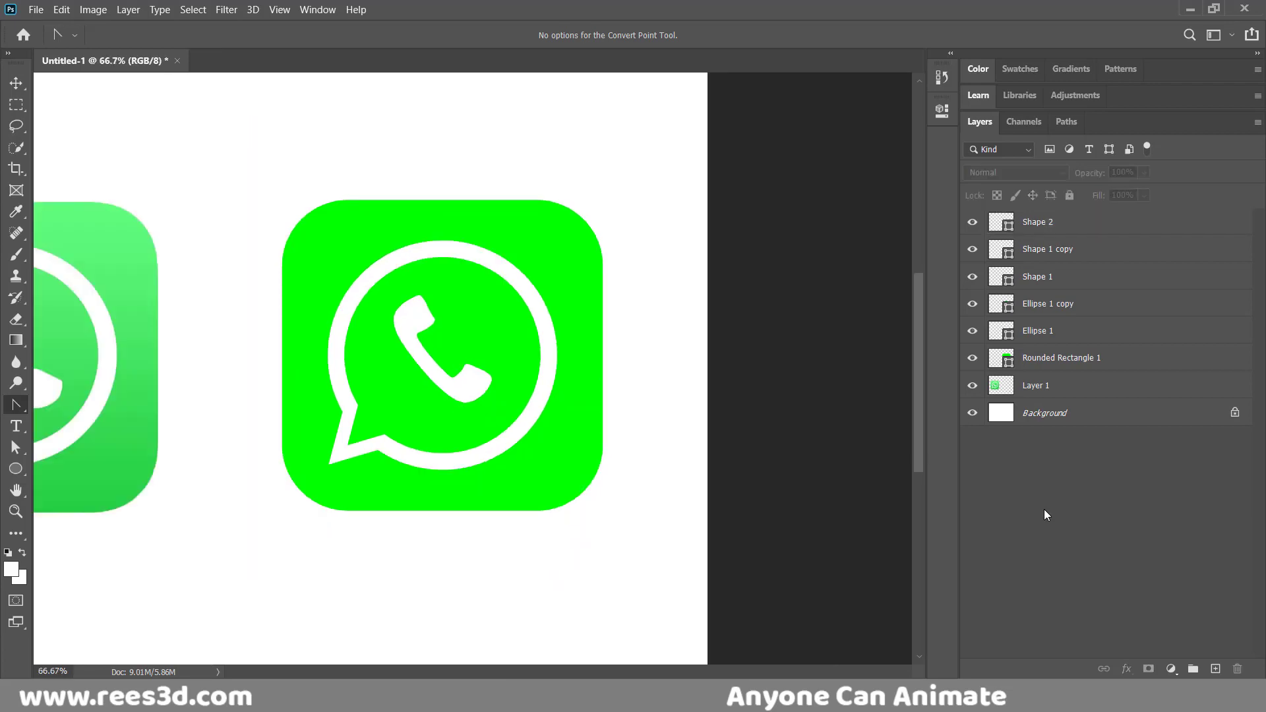